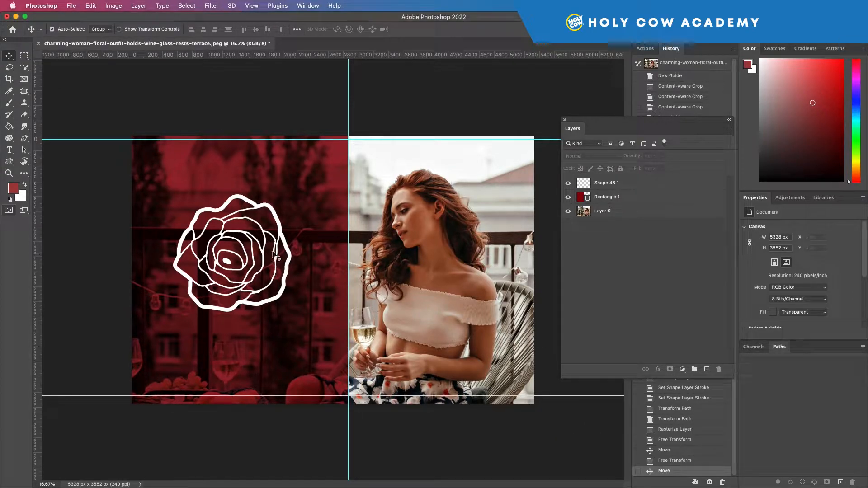
Step: Delete the Rectangle 1 and Shape 46 1 layers together, keeping only the photo layer
left_click(608, 195)
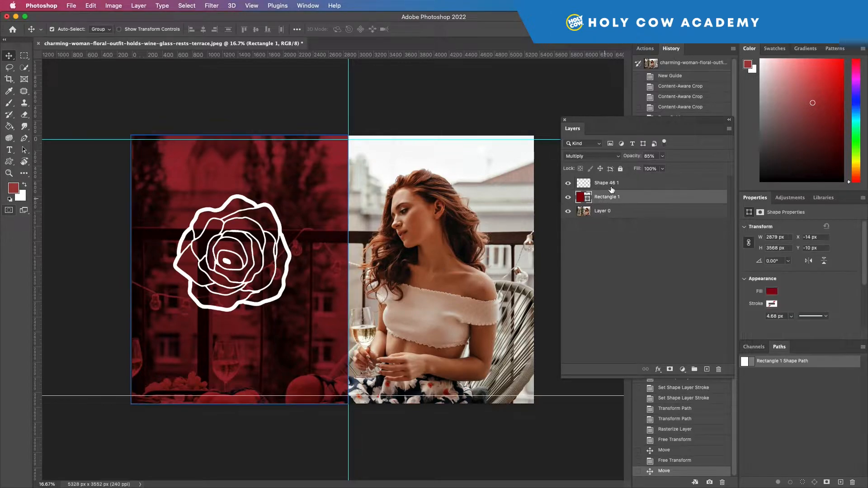
left_click(611, 187, "shift")
key("BackSpace")
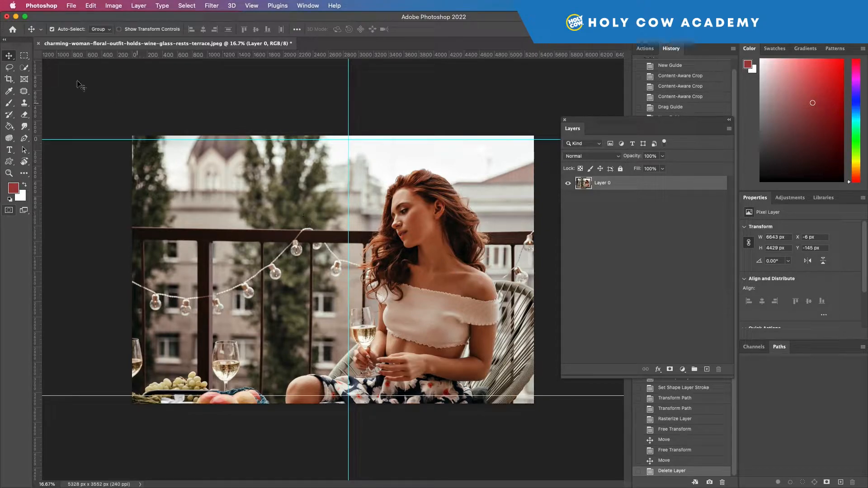
Step: Draw a rectangle about 2905 by 3570 px over the left part of the photo, up to the vertical guide
left_click_drag(9, 161, 53, 170)
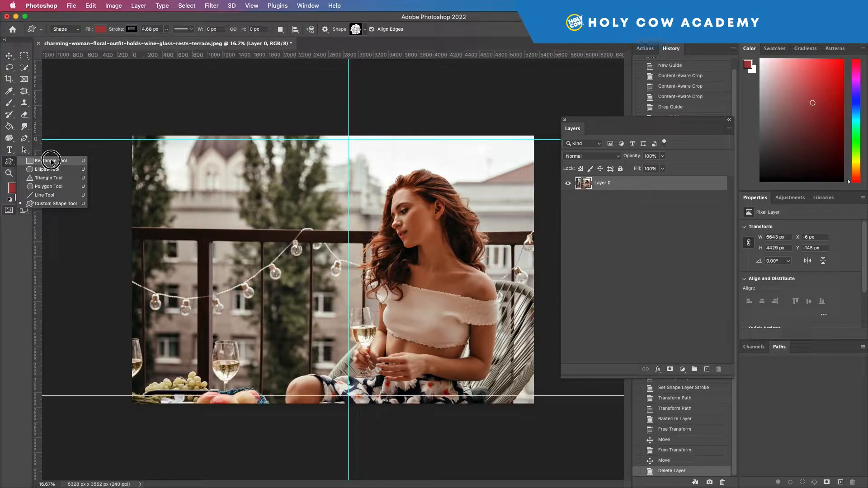
left_click(51, 162)
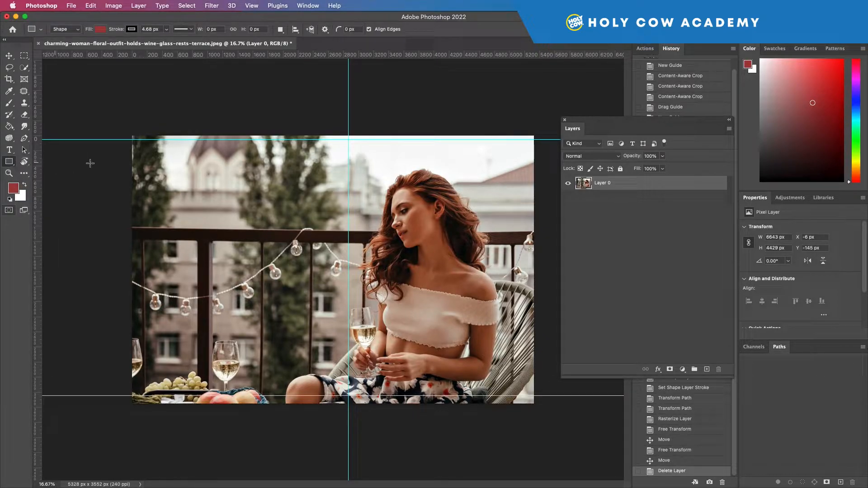
left_click_drag(129, 135, 348, 403)
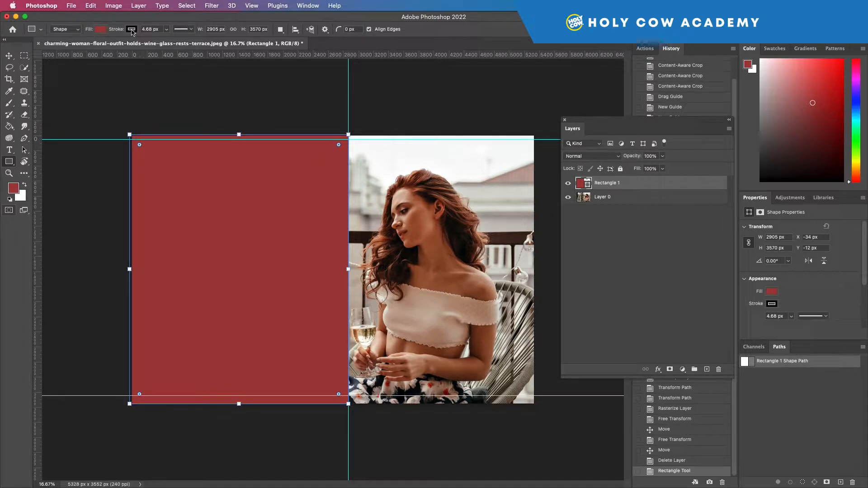
Step: Set the rectangle's stroke width to 0 px and its stroke colour to none, then deselect it
left_click(165, 30)
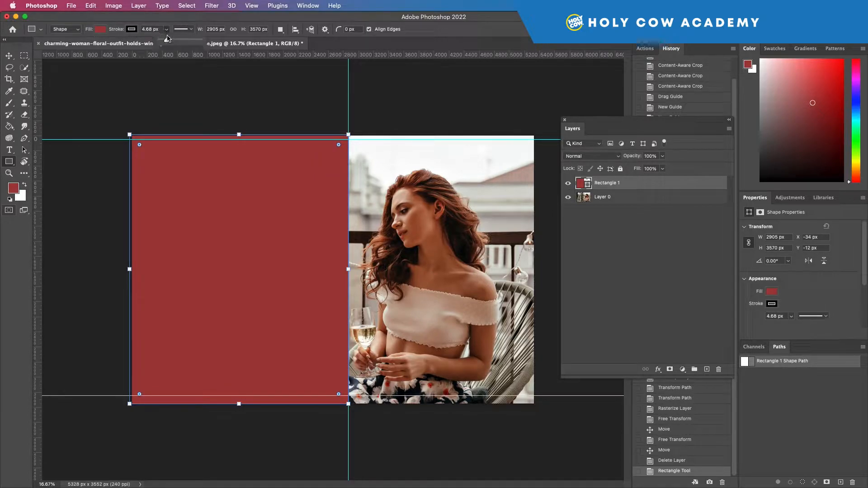
left_click_drag(181, 43, 158, 42)
left_click(132, 29)
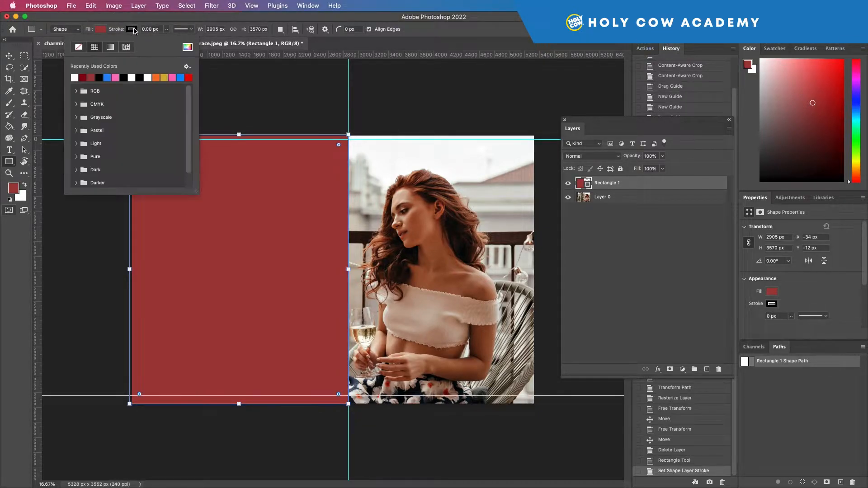
left_click(78, 47)
left_click(131, 29)
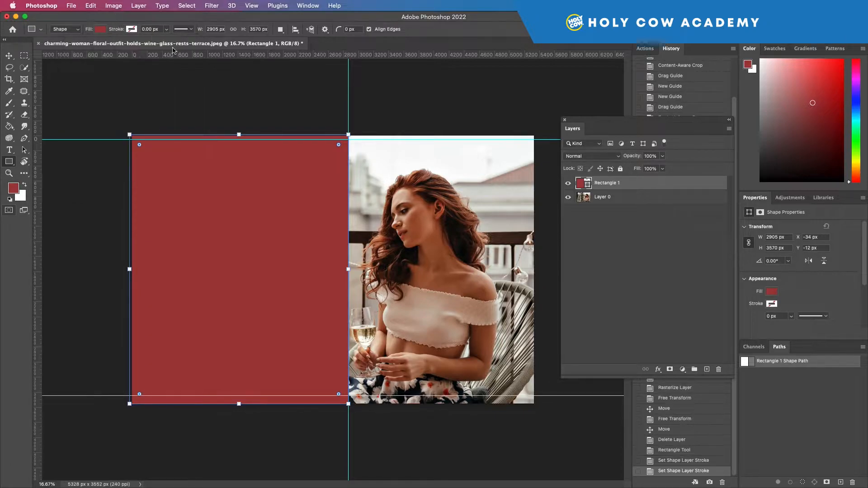
left_click(9, 56)
left_click(273, 78)
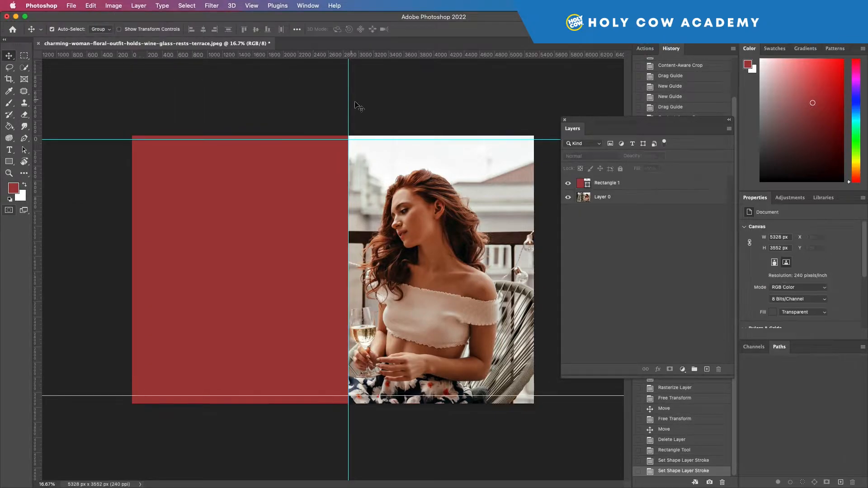
Step: Fill the rectangle with the dark red #8c090e sampled from the woman's floral skirt
left_click(320, 151)
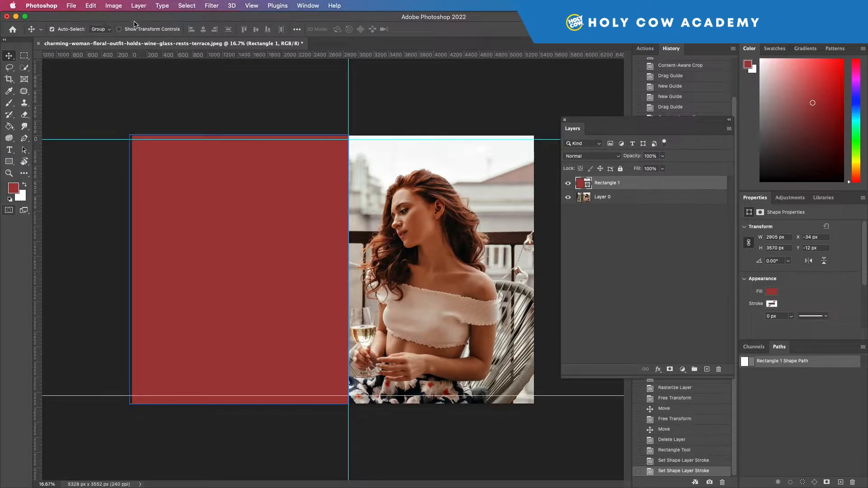
left_click_drag(613, 119, 576, 111)
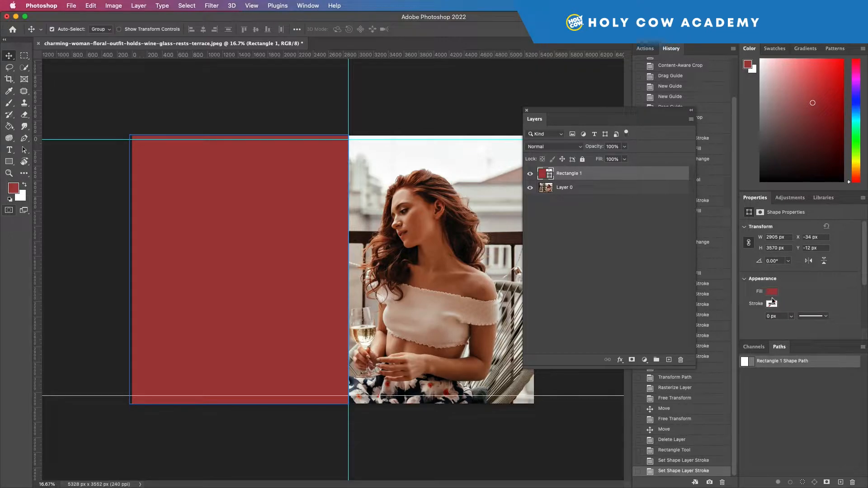
left_click(773, 291)
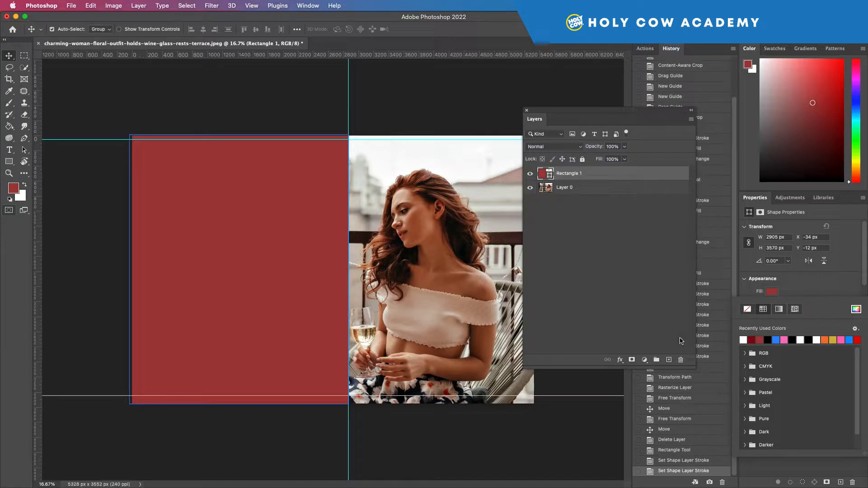
left_click(855, 309)
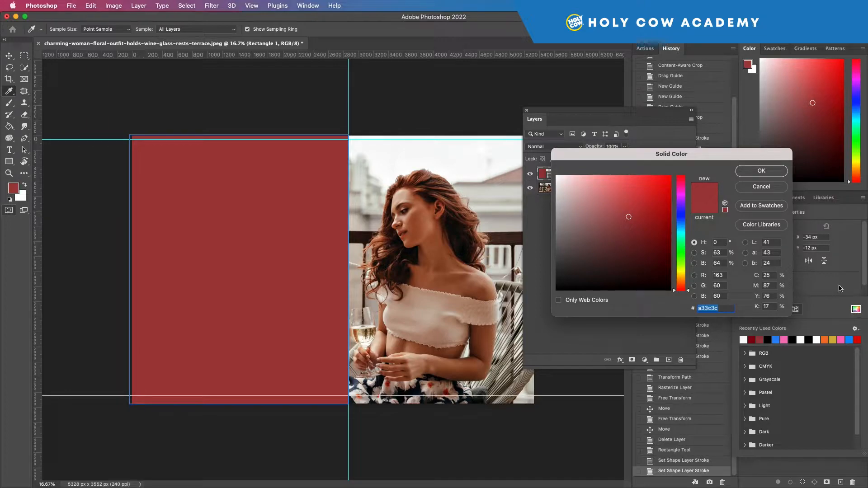
left_click_drag(696, 158, 606, 140)
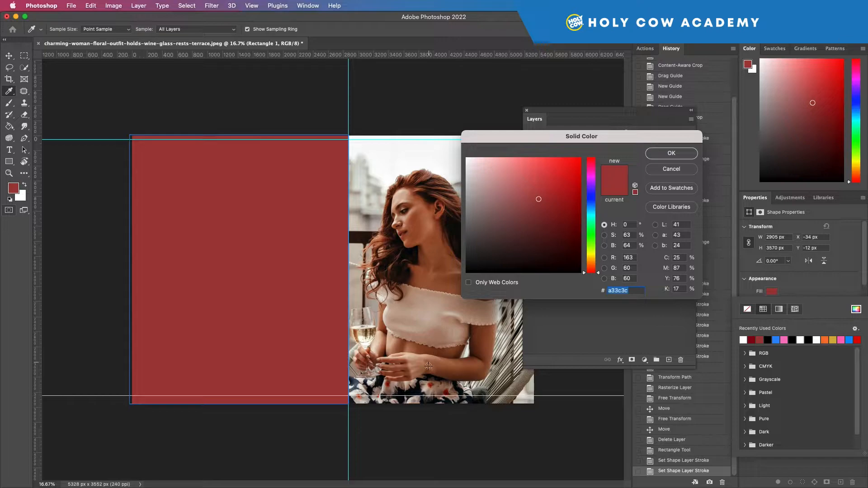
left_click(431, 388)
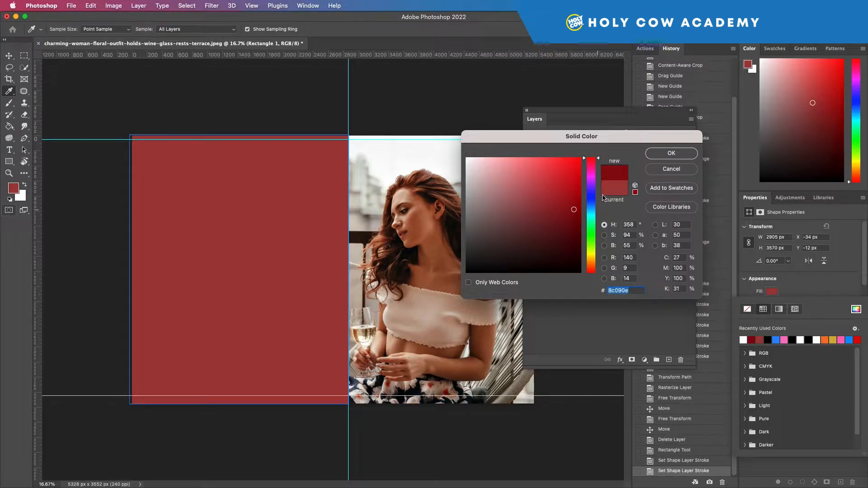
left_click(671, 153)
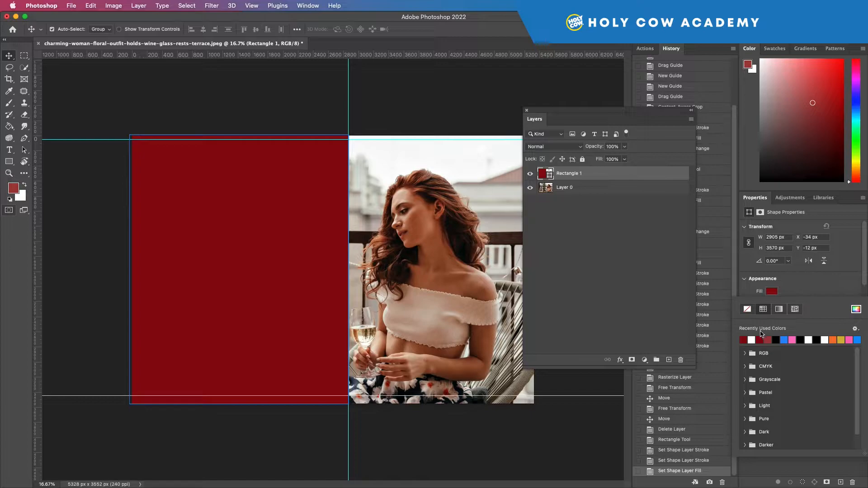
Step: Change the rectangle's fill to a reddish brown sampled from the woman's lips
left_click(856, 309)
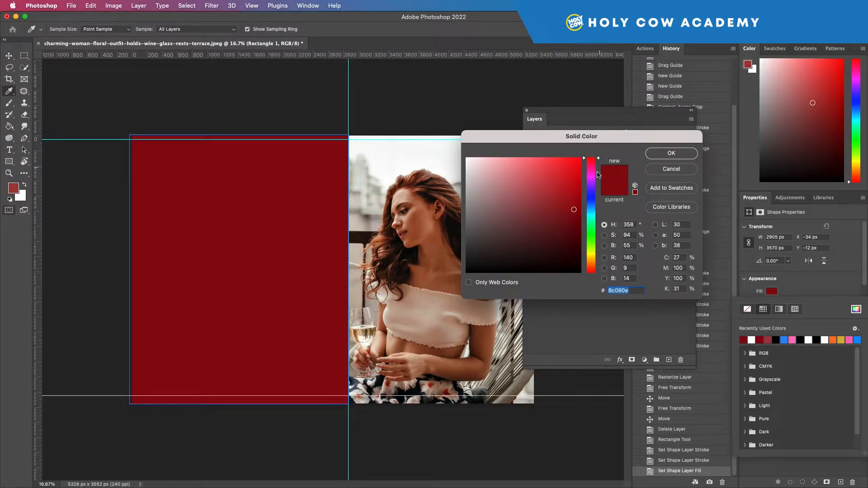
left_click(402, 233)
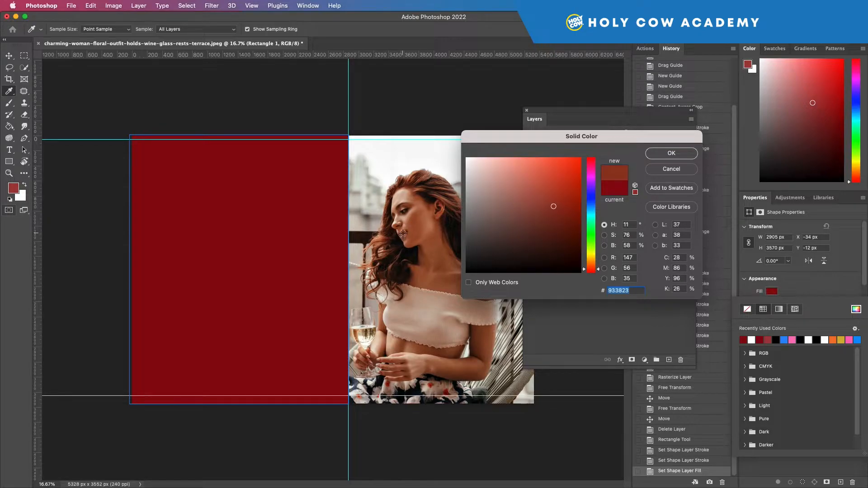
left_click(404, 238)
left_click(680, 155)
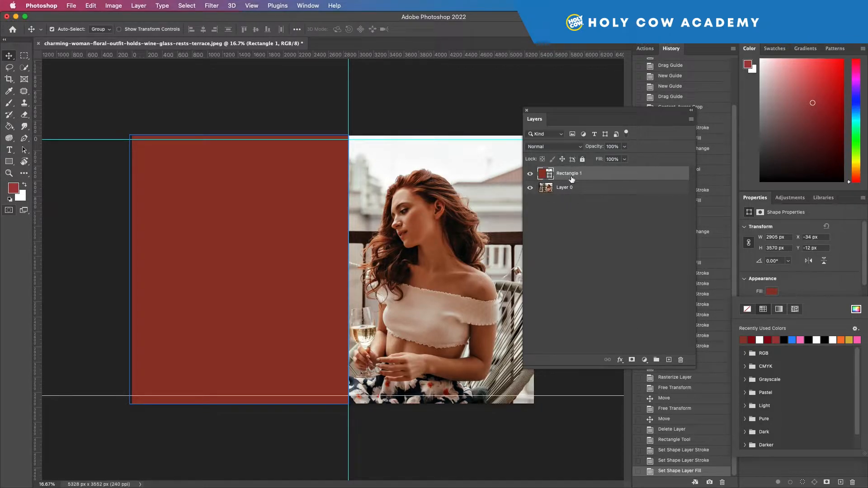
Step: Set the rectangle layer to 100% opacity with the Multiply blending mode
left_click(626, 148)
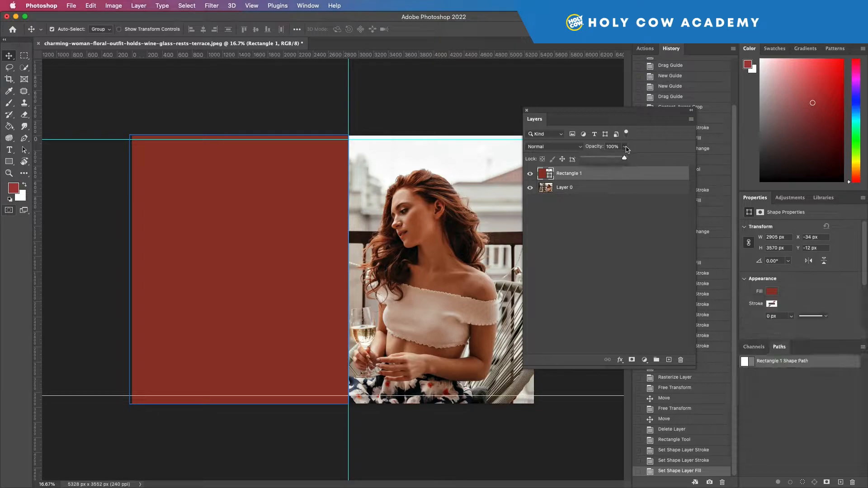
mouse_move(624, 160)
left_mouse_down()
mouse_move(617, 159)
mouse_move(626, 159)
left_mouse_up()
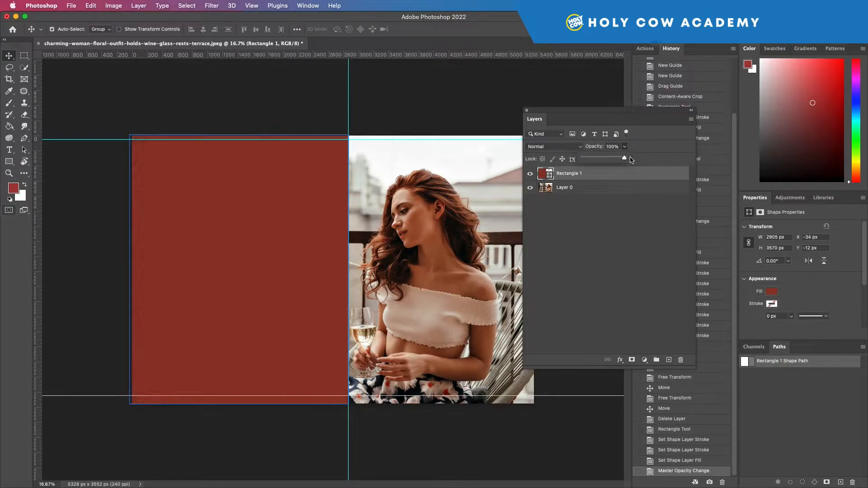
left_click(581, 150)
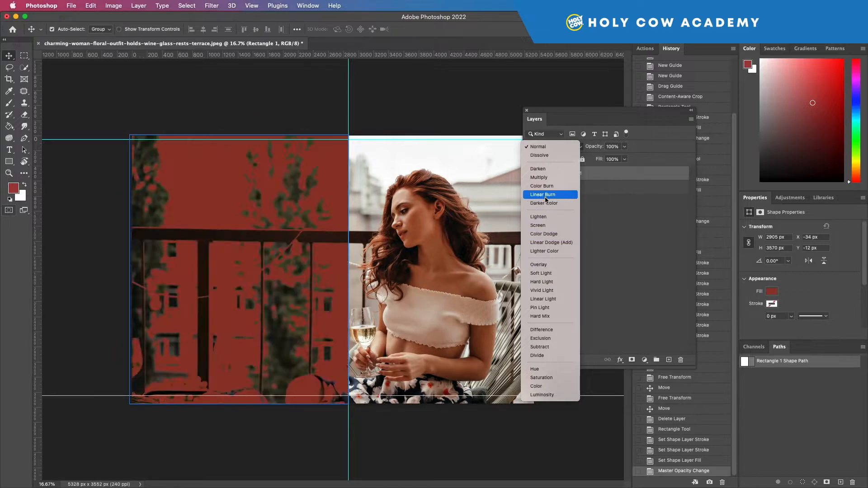
left_click(547, 178)
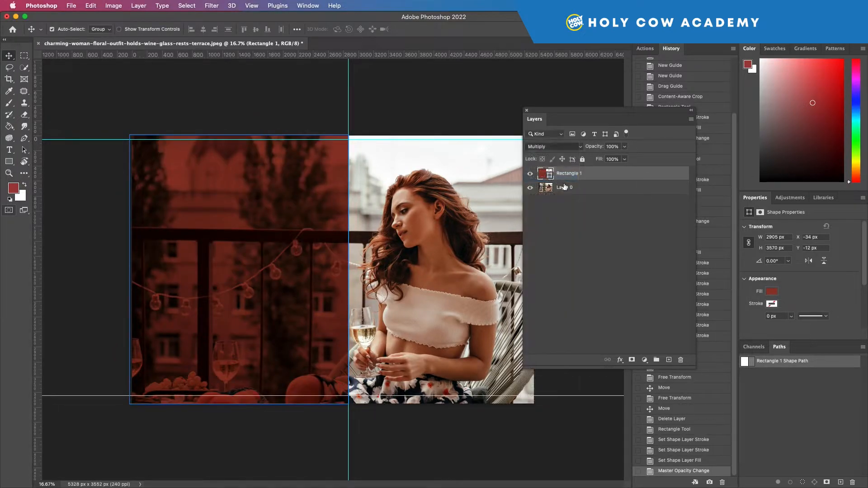
left_click(624, 208)
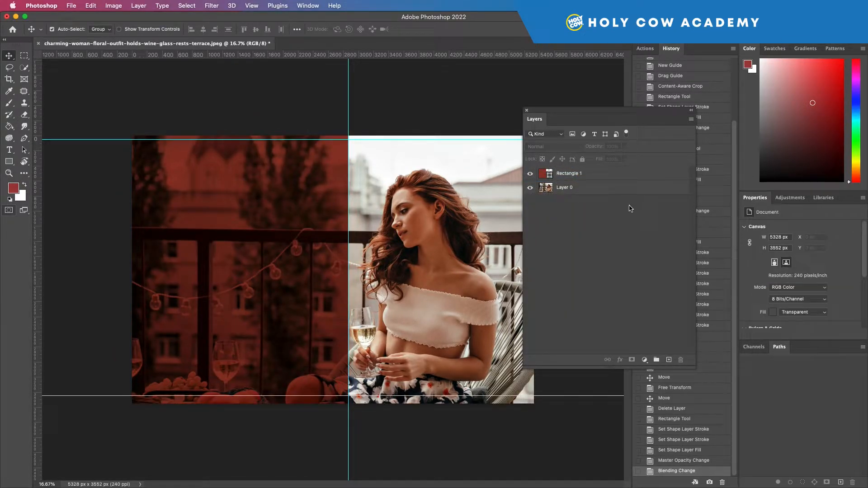
Step: Draw the leaping stag custom shape from the Wild Animals set over the red area, about 2032 by 2397 px
left_click(9, 162)
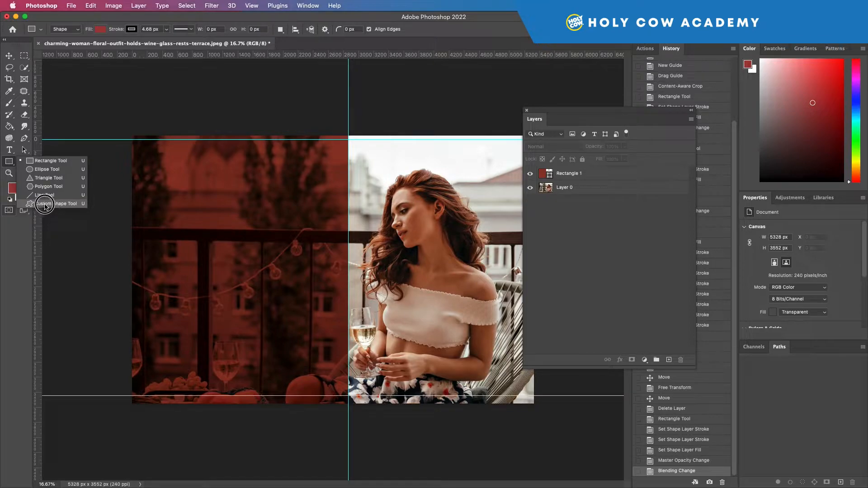
left_click(64, 205)
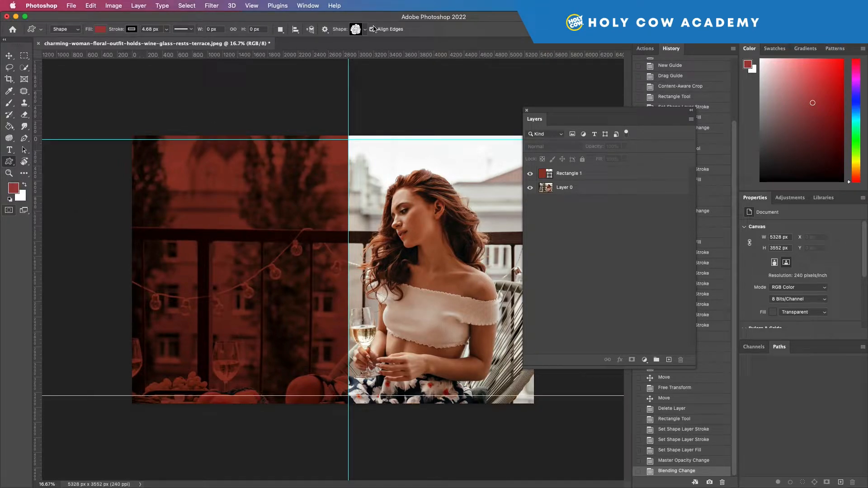
left_click(362, 32)
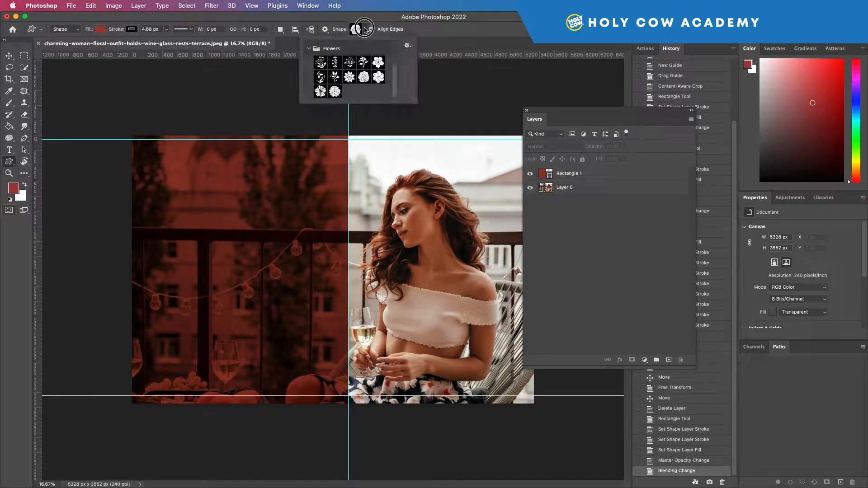
left_click(310, 48)
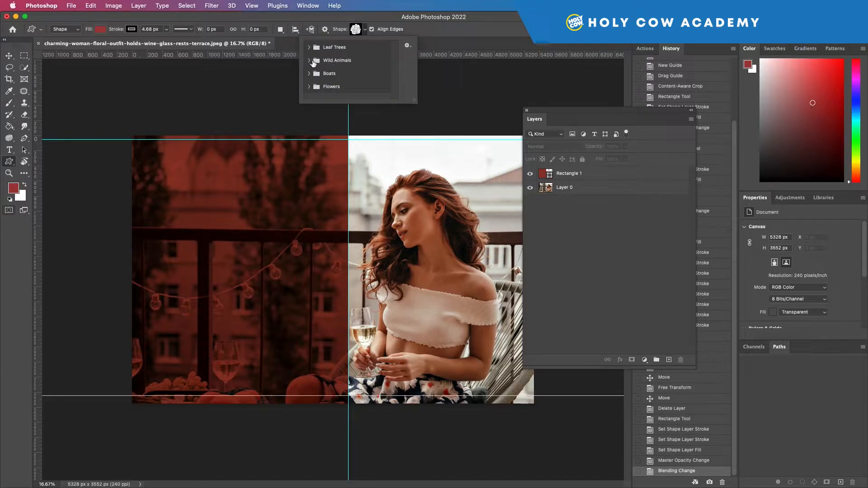
left_click(337, 61)
scroll(362, 79, "down", 2)
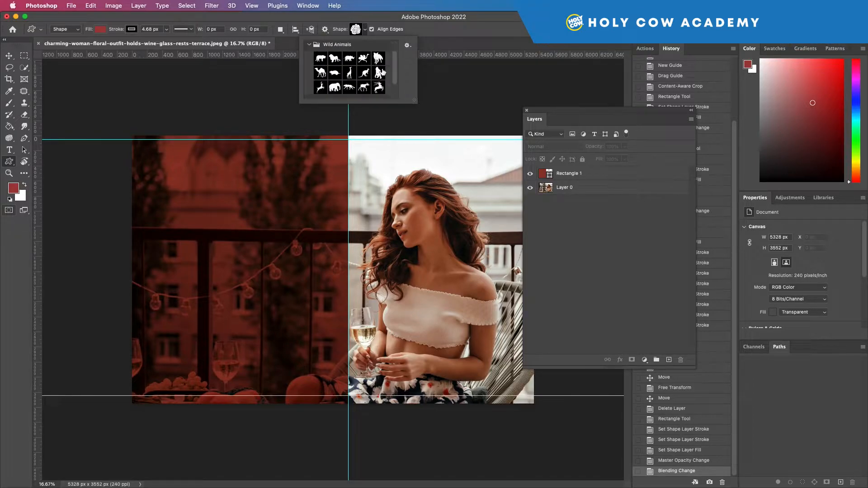
scroll(364, 79, "down", 2)
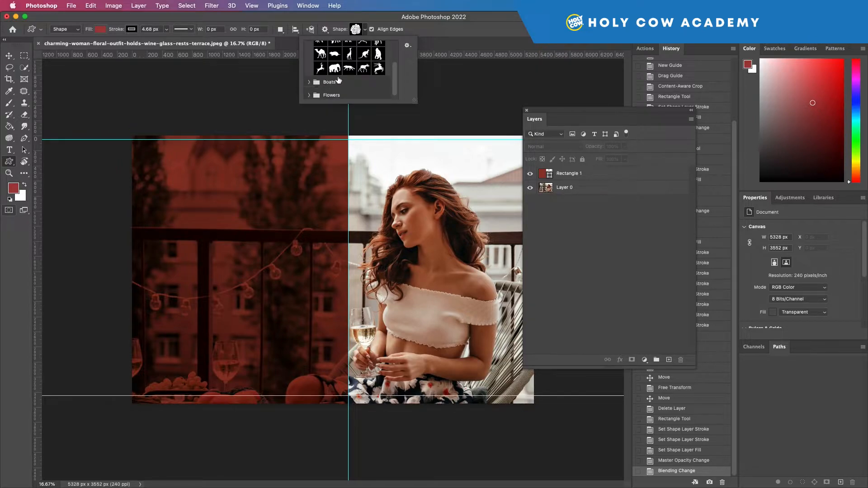
left_click(379, 68)
left_click_drag(172, 178, 359, 358)
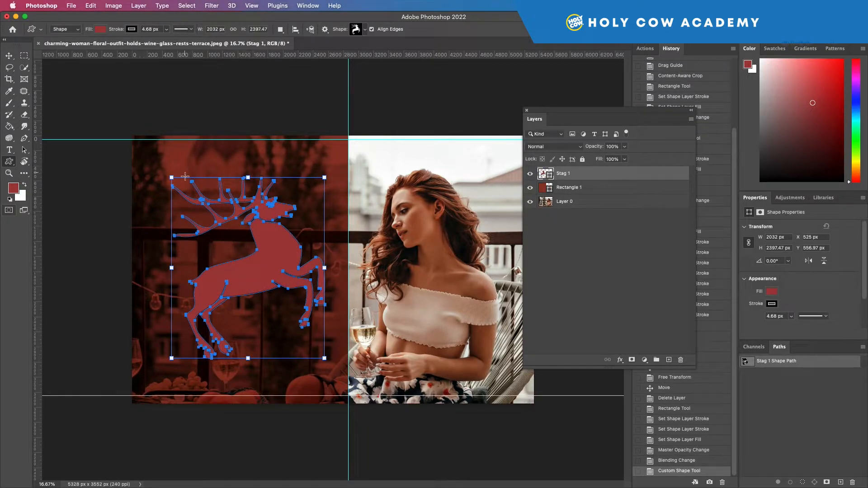
key("v")
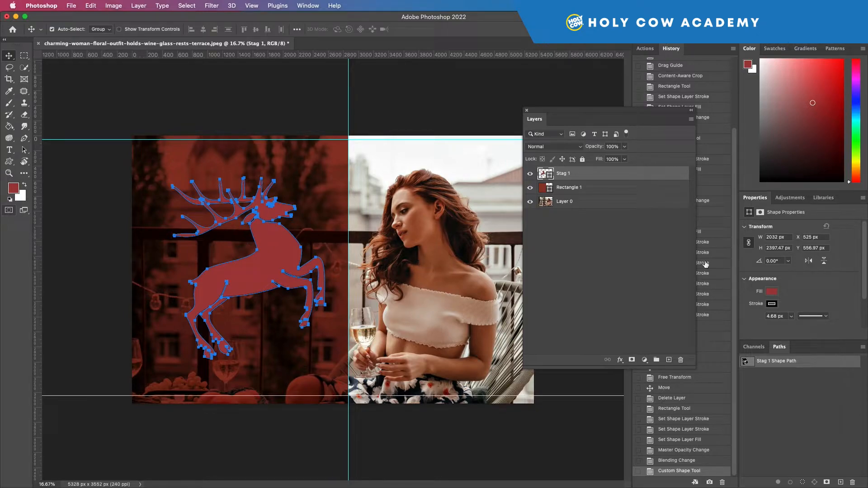
Step: Remove the stag's stroke and fill the shape with white
left_click(772, 304)
left_click(747, 321)
left_click(773, 291)
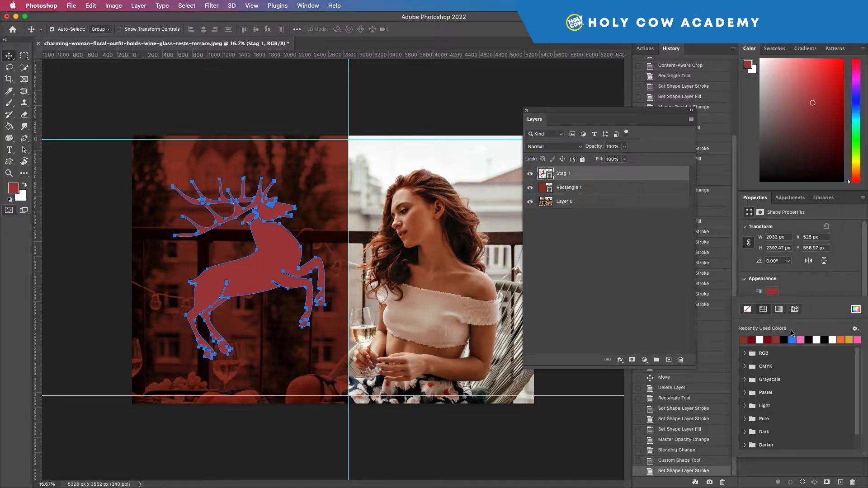
left_click(747, 339)
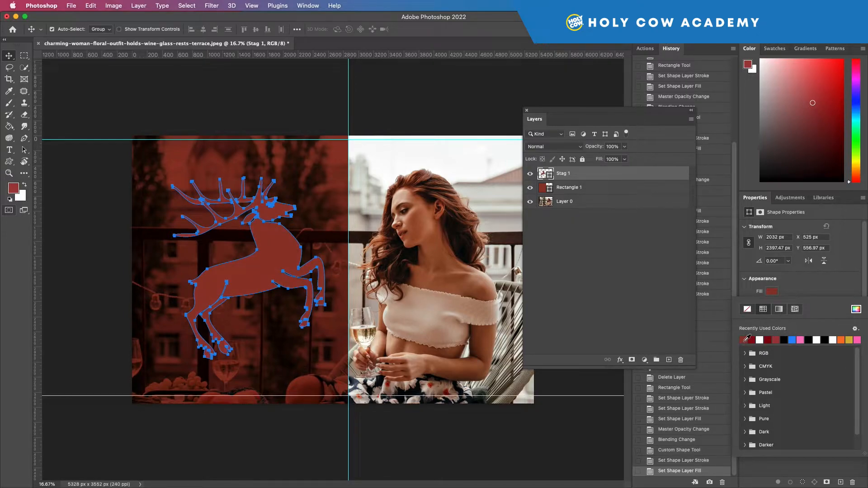
left_click(760, 339)
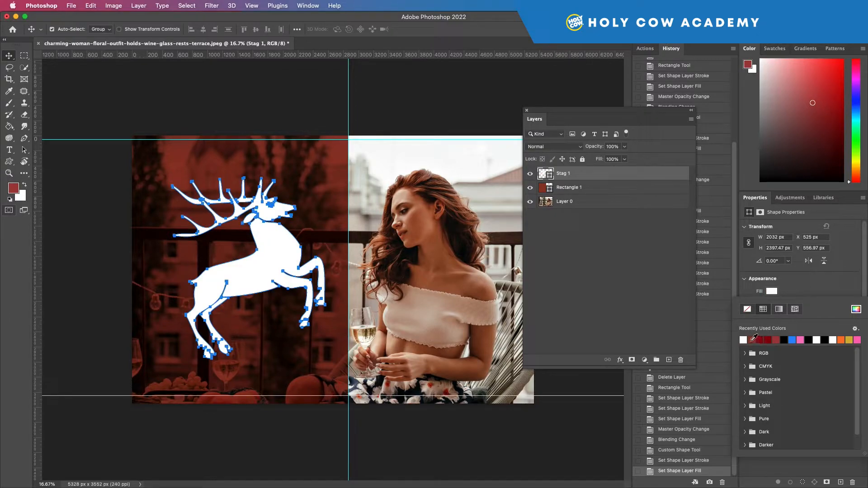
Step: Fill the stag with the recently used reddish brown and move it about 122 px left and 84 px down
left_click(752, 339)
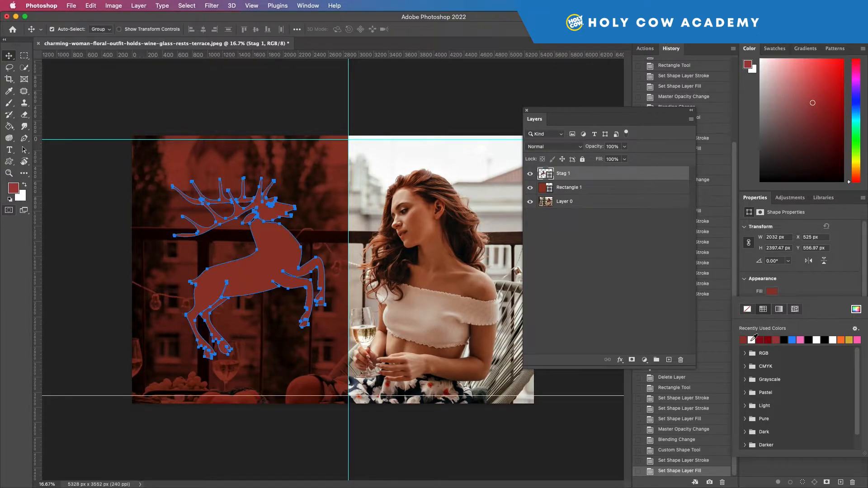
left_click(74, 82)
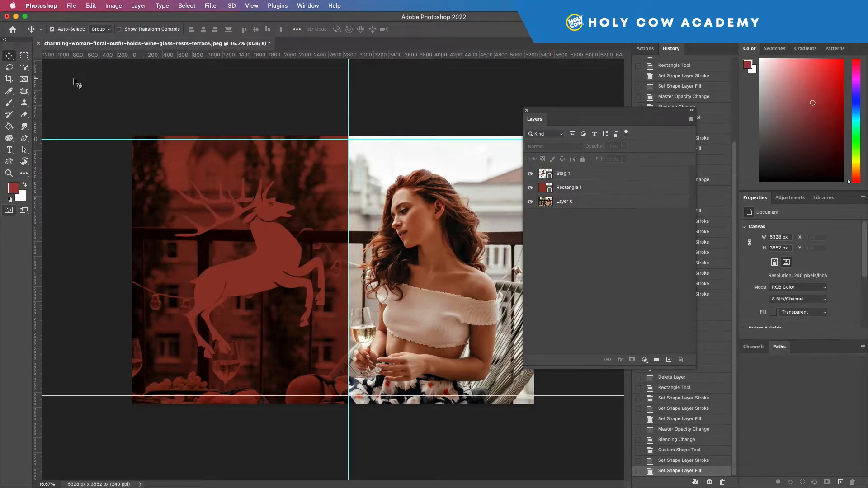
left_click_drag(279, 248, 267, 253)
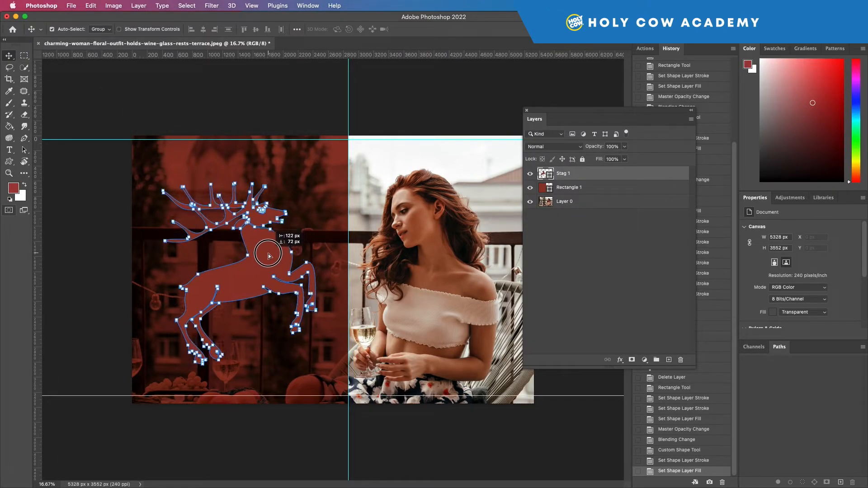
left_click(245, 110)
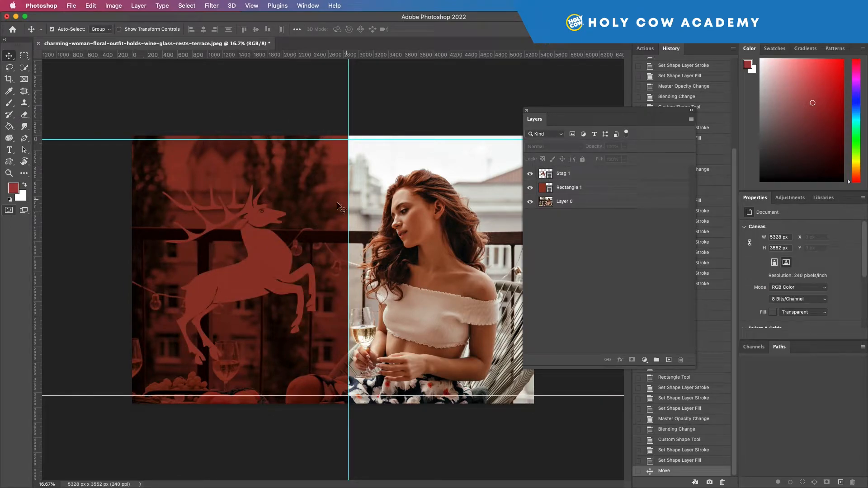
Step: Remove the stag's fill and give it a white stroke
left_click(256, 262)
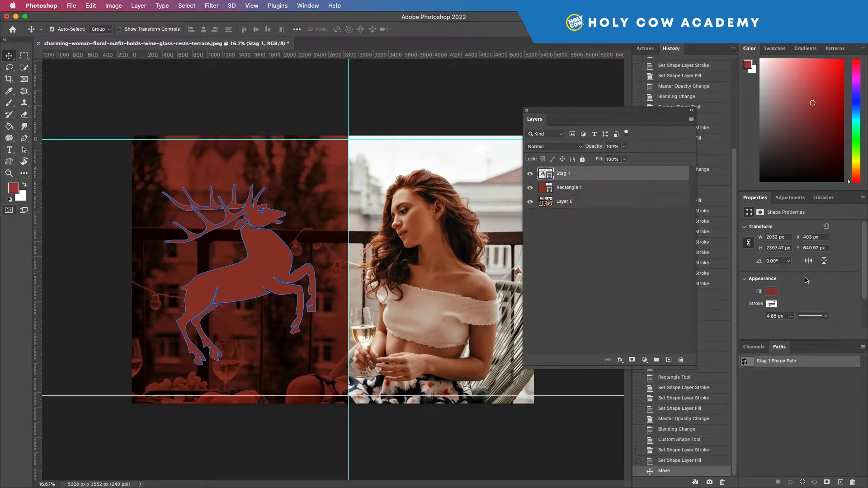
left_click(780, 292)
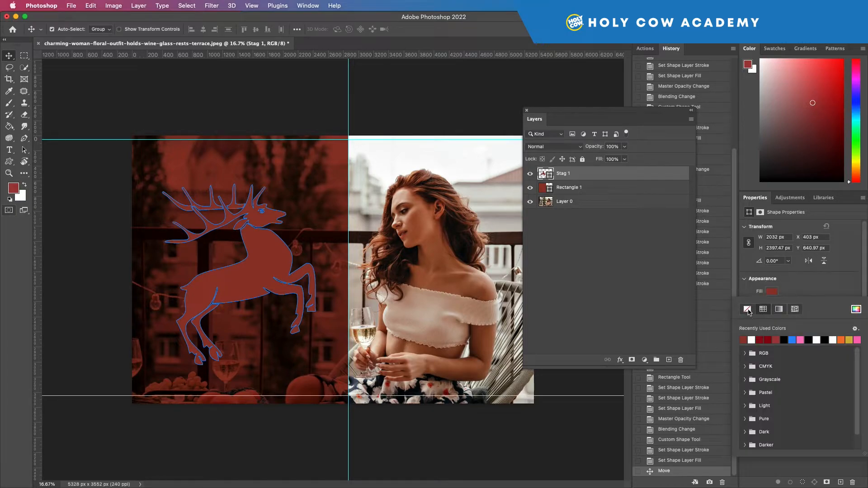
left_click(747, 310)
left_click(799, 296)
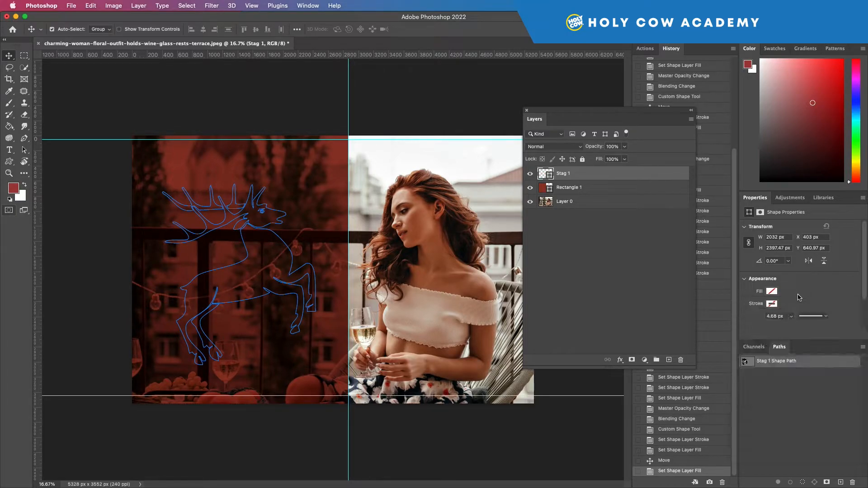
left_click(772, 305)
left_click(751, 352)
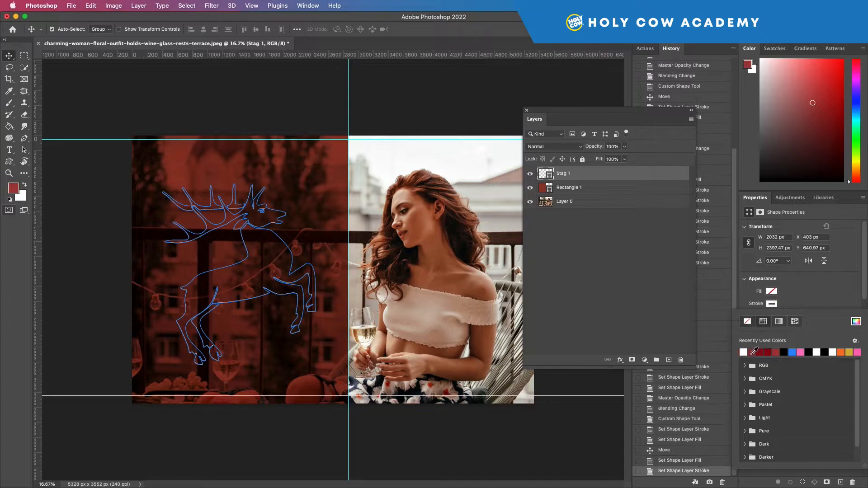
left_click(834, 290)
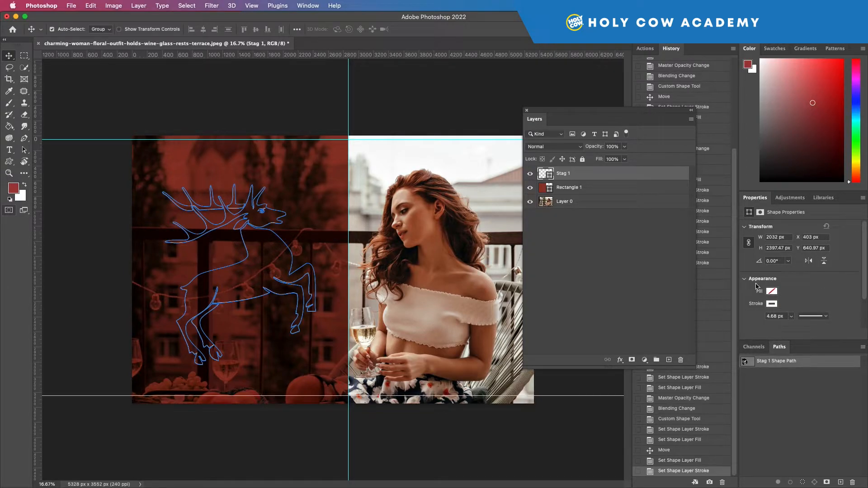
Step: Increase the stag's stroke width to about 17 px
scroll(863, 289, "down", 2)
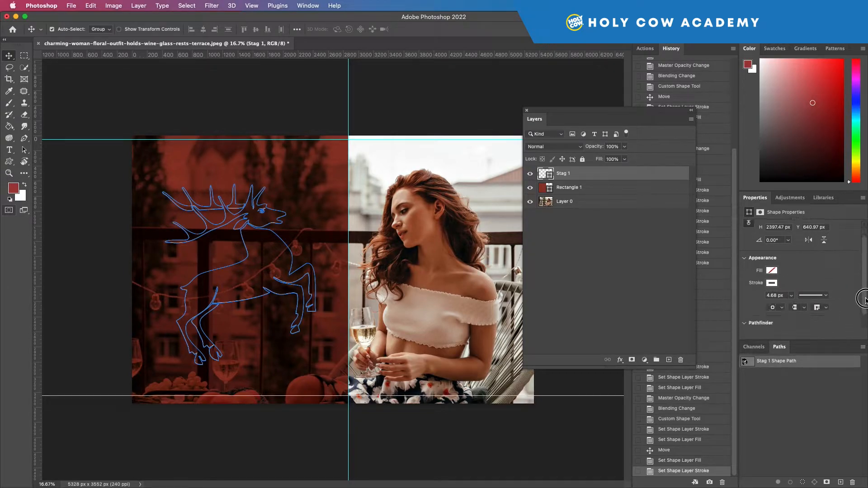
scroll(864, 290, "down", 4)
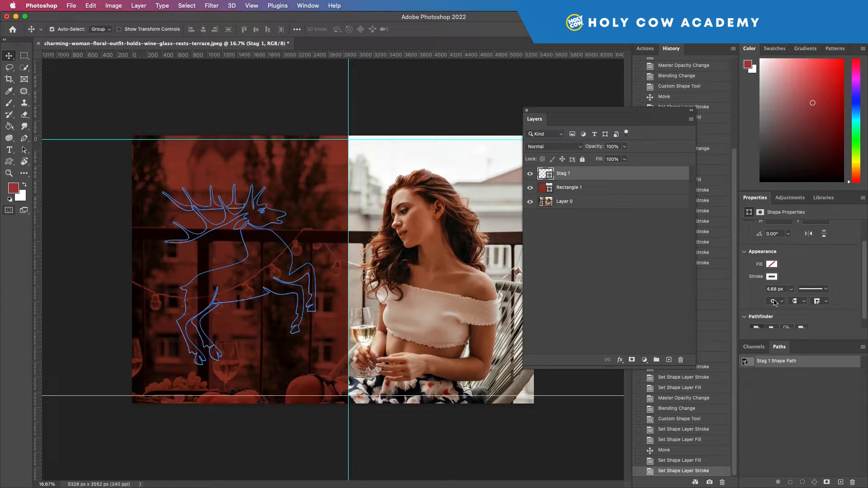
left_click(790, 290)
mouse_move(791, 301)
left_mouse_down()
mouse_move(810, 302)
mouse_move(794, 302)
left_mouse_up()
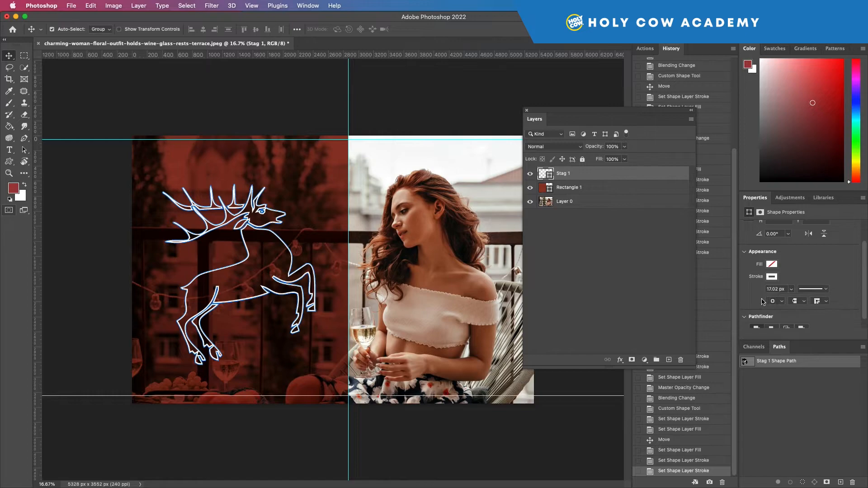
Step: Set the stag's stroke alignment to centre and its width to about 36.6 px
left_click(775, 302)
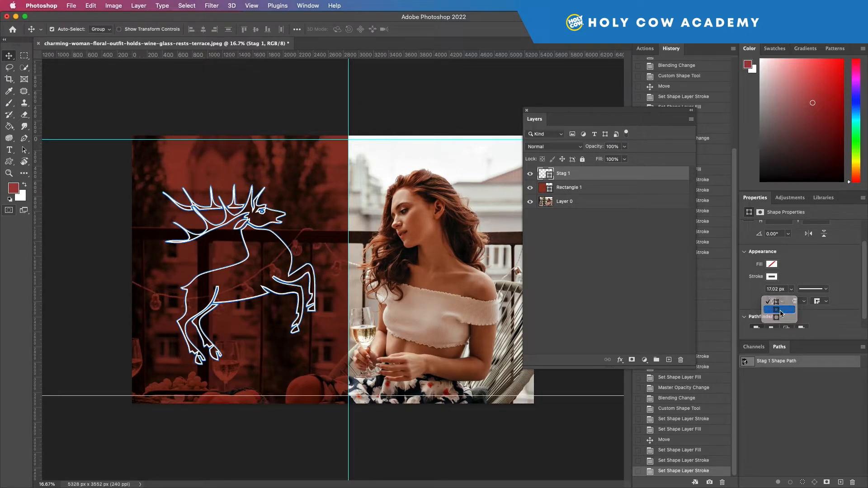
left_click(780, 312)
left_click(804, 291)
left_click(792, 291)
left_click(792, 292)
left_click(792, 292)
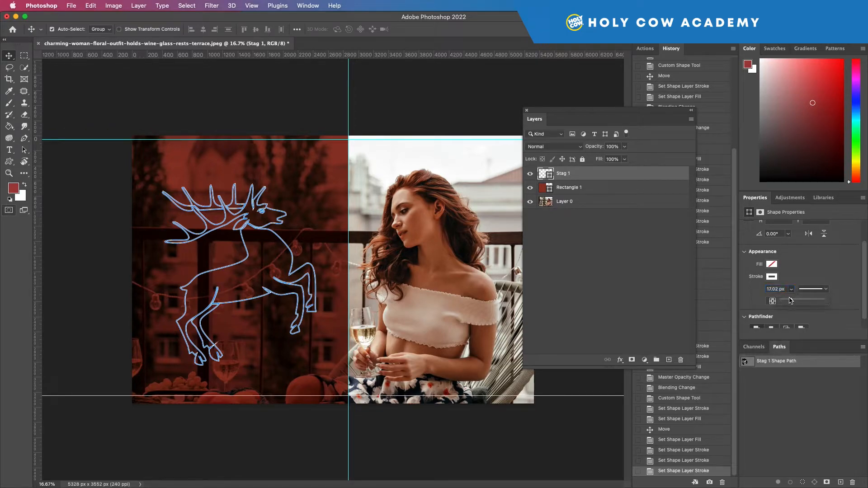
left_click_drag(792, 300, 796, 302)
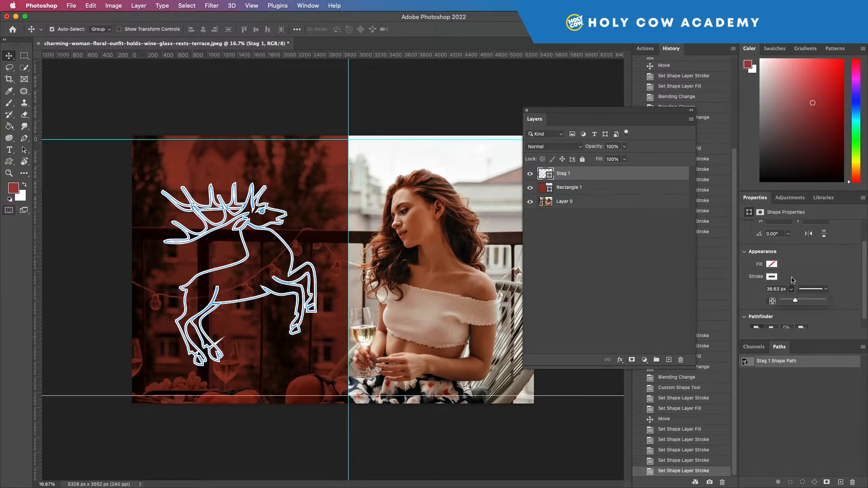
left_click(792, 275)
Step: Align the stag's stroke to the outside of the path and set its width to about 30 px
left_click(784, 300)
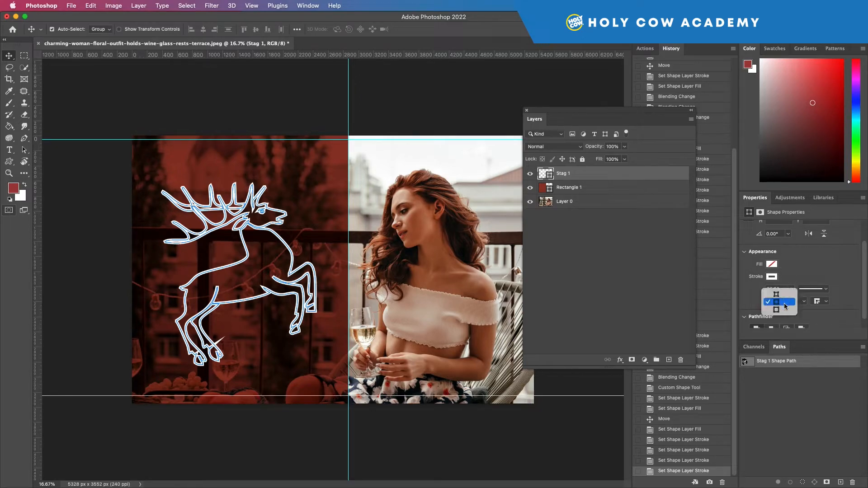
left_click(784, 313)
left_click(790, 291)
left_click_drag(798, 302, 790, 301)
left_click(819, 272)
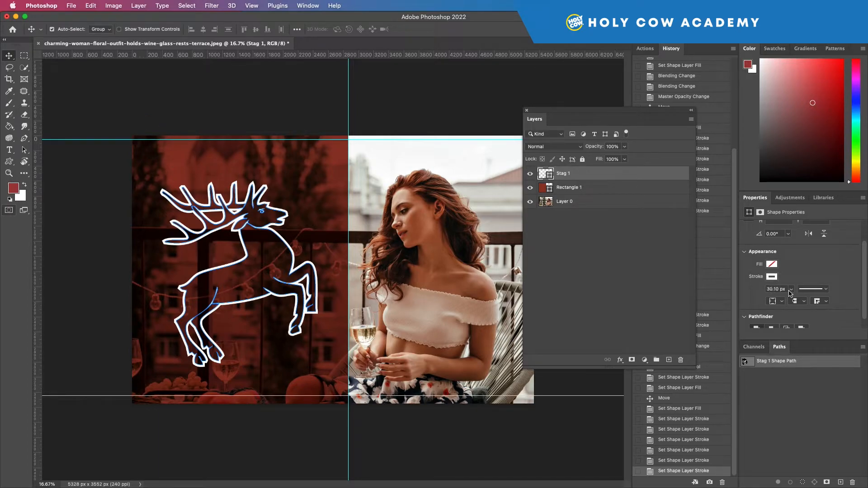
left_click(118, 96)
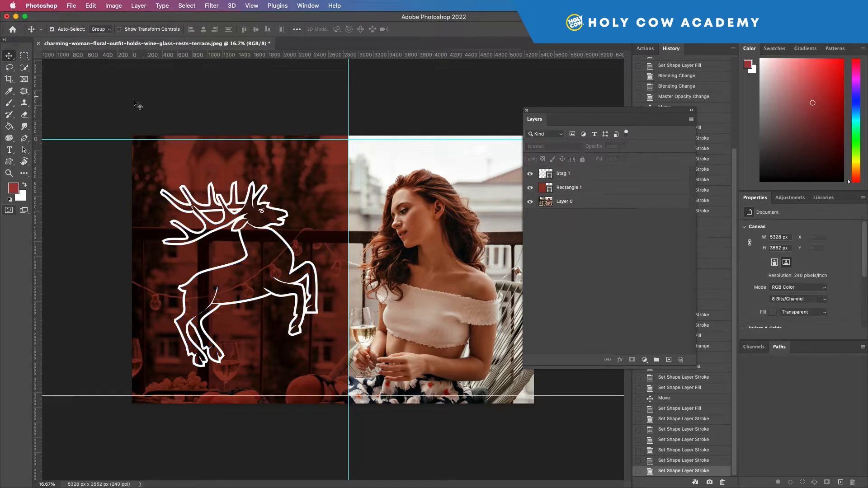
left_click(247, 212)
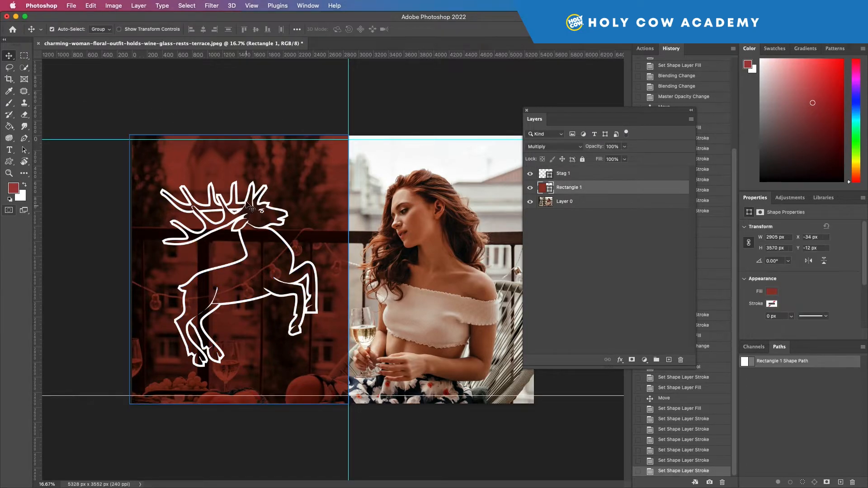
key("ctrl+t")
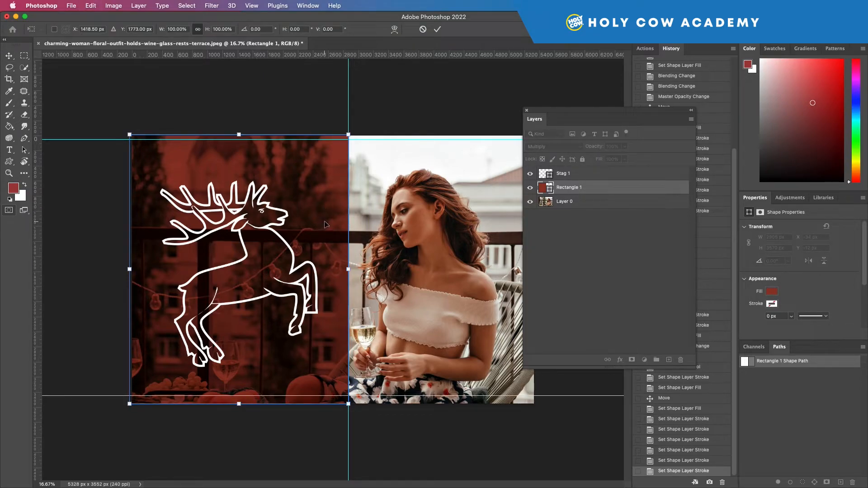
key("Escape")
Step: Scale the stag down around its centre to about 25%, roughly 516 by 609 px
left_click(570, 177)
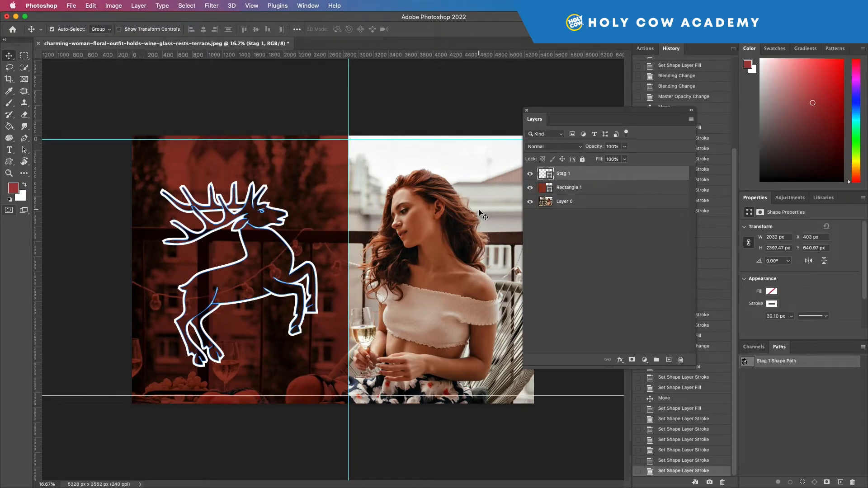
key("ctrl+t")
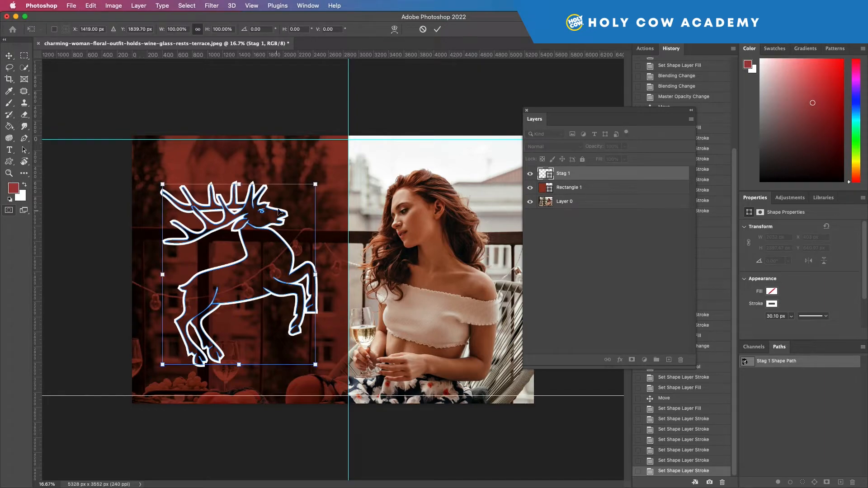
left_click_drag(315, 364, 256, 301)
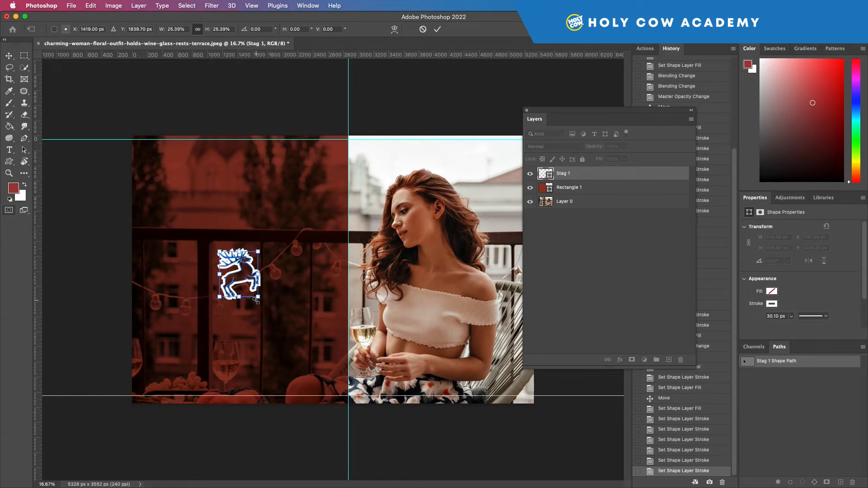
key("Return")
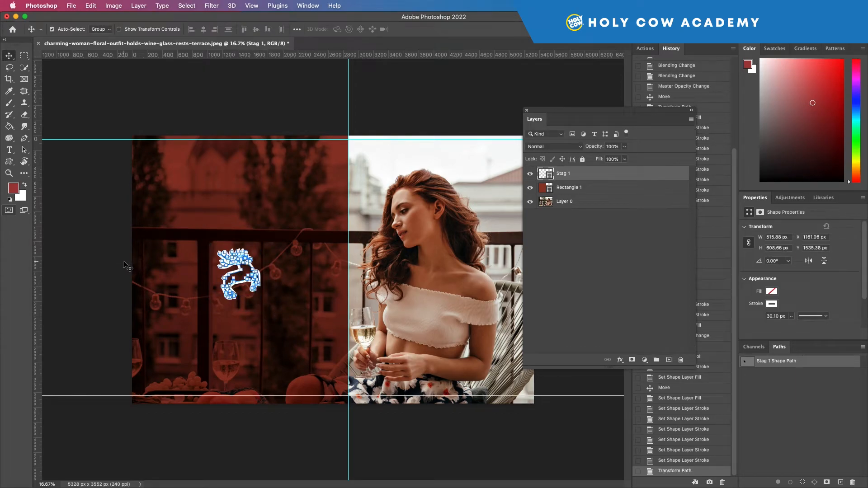
left_click(112, 253)
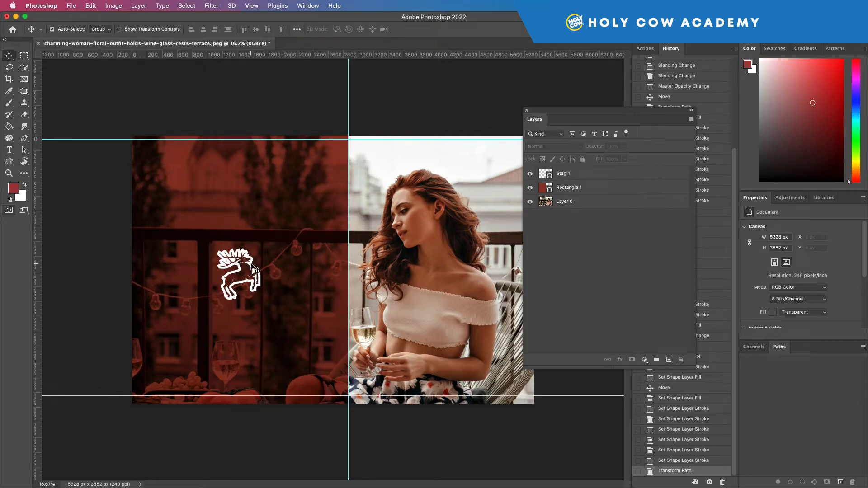
Step: Hide the Stag 1 layer and undo the visibility change
left_click(248, 263, "super")
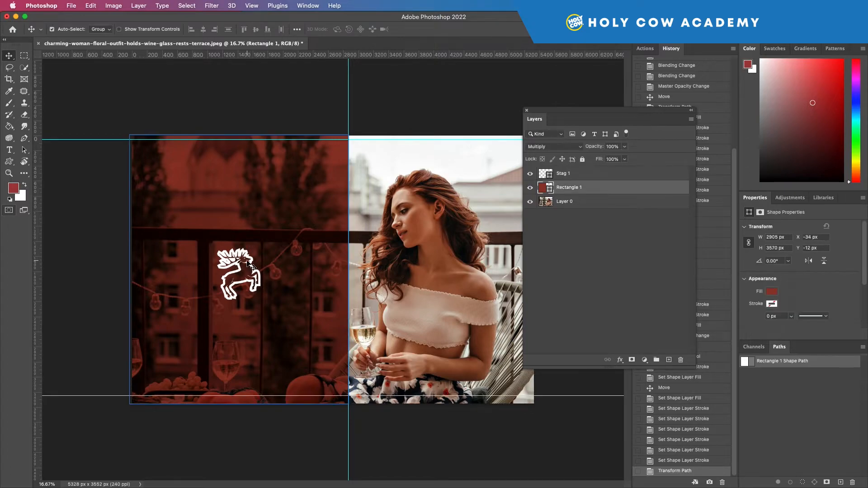
left_click(530, 174)
left_click(567, 176)
key("super+z")
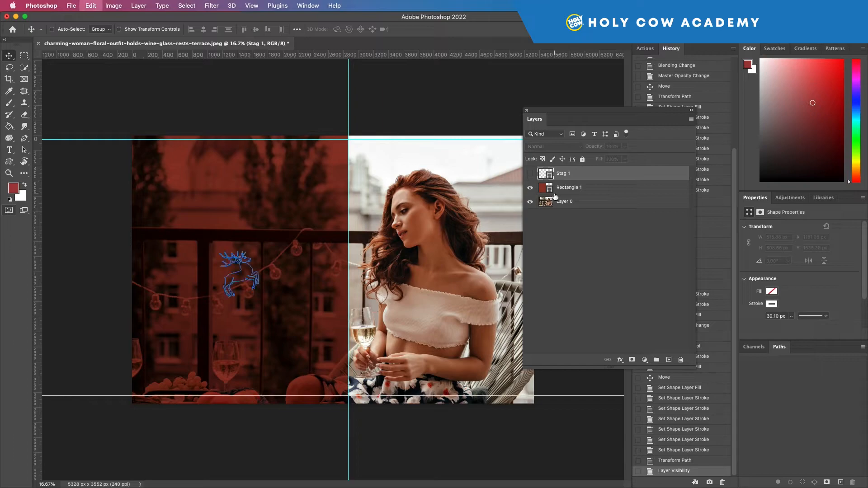
Step: Enlarge the stag to about 1985 by 2342 px and centre it horizontally over the red rectangle
key("super+t")
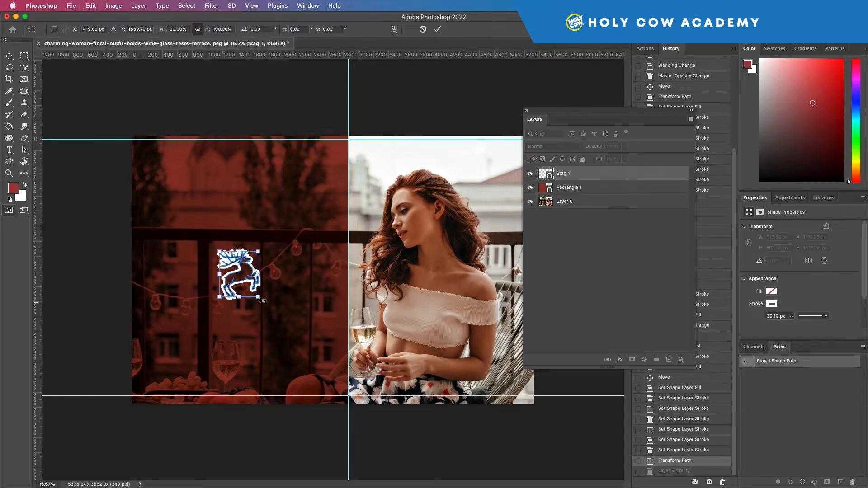
left_click_drag(258, 252, 342, 213)
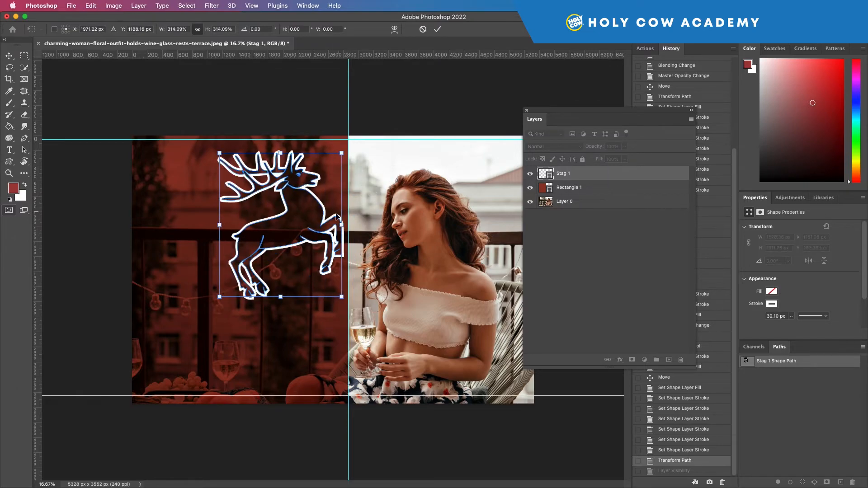
left_click_drag(306, 189, 253, 223)
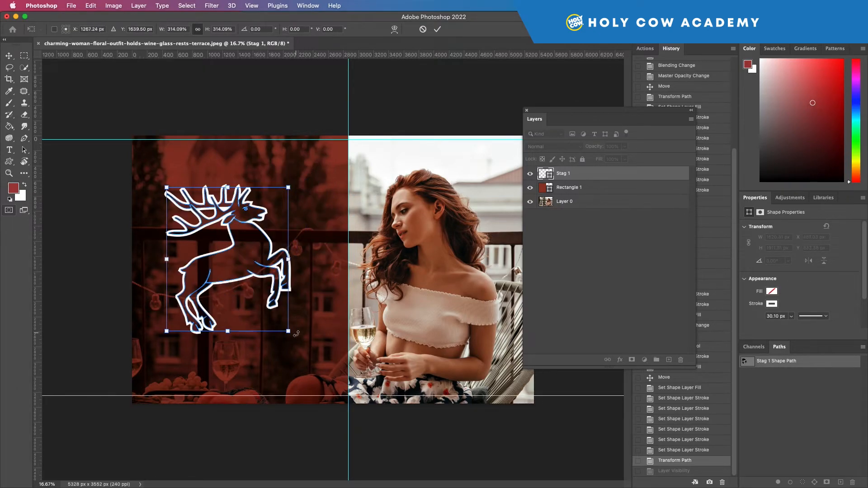
left_click_drag(286, 332, 316, 363)
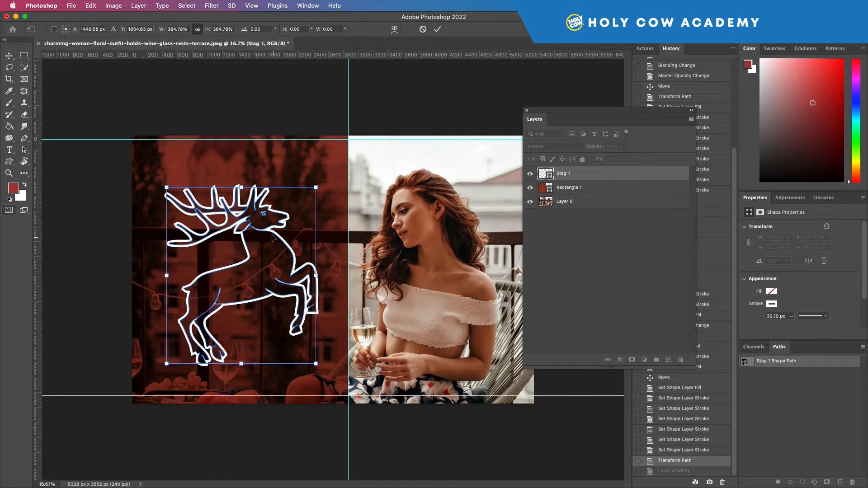
left_click_drag(260, 239, 258, 228)
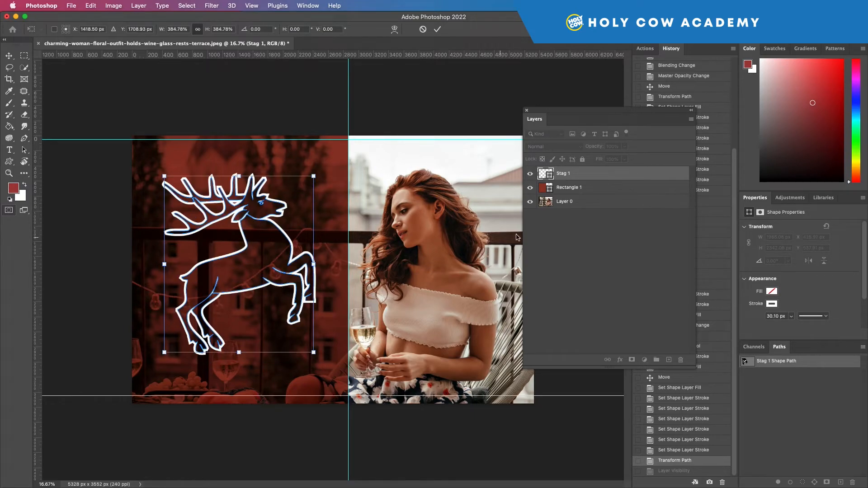
key("Return")
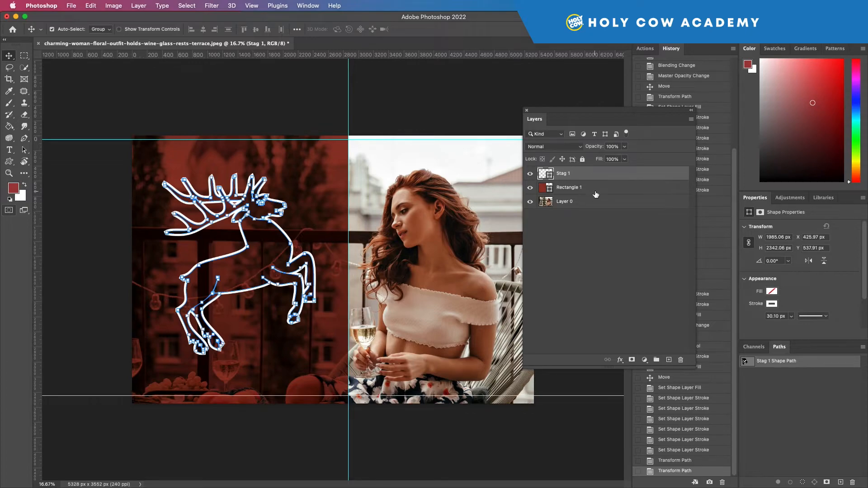
Step: Rasterize the Stag 1 shape layer
right_click(598, 174)
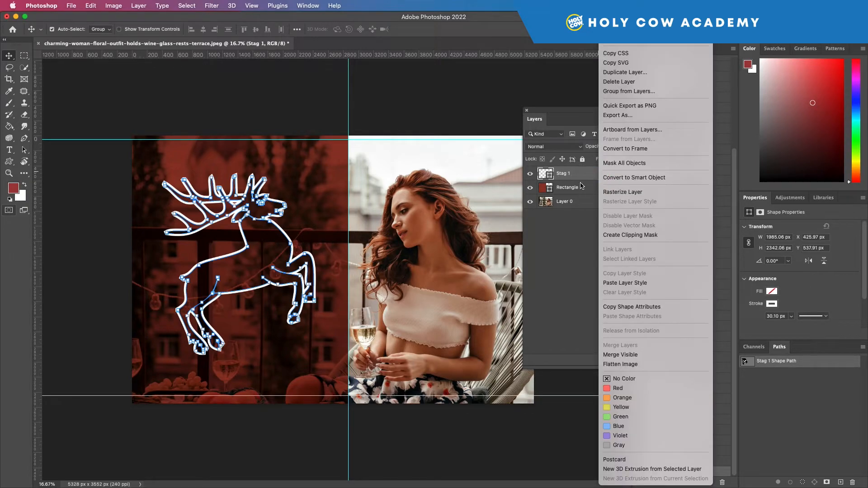
left_click(624, 192)
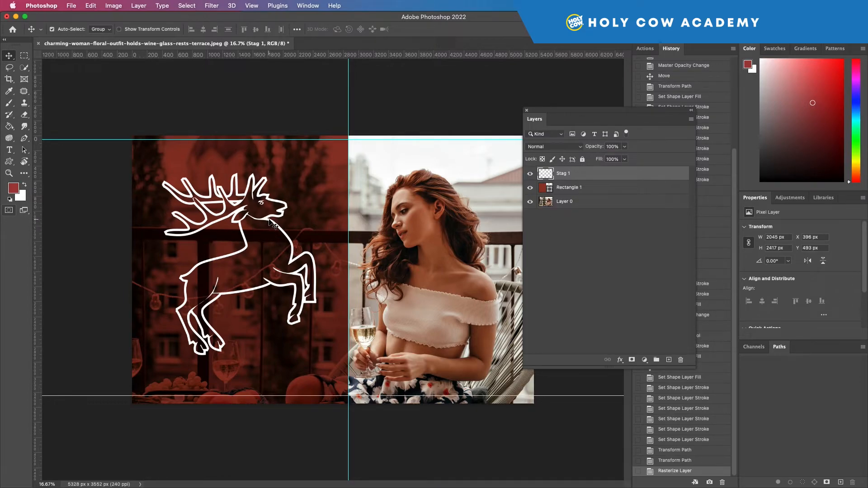
Step: Scale the rasterized stag to about 929 by 1098 px over the middle of the red rectangle and set its blend mode to Soft Light
key("super+t")
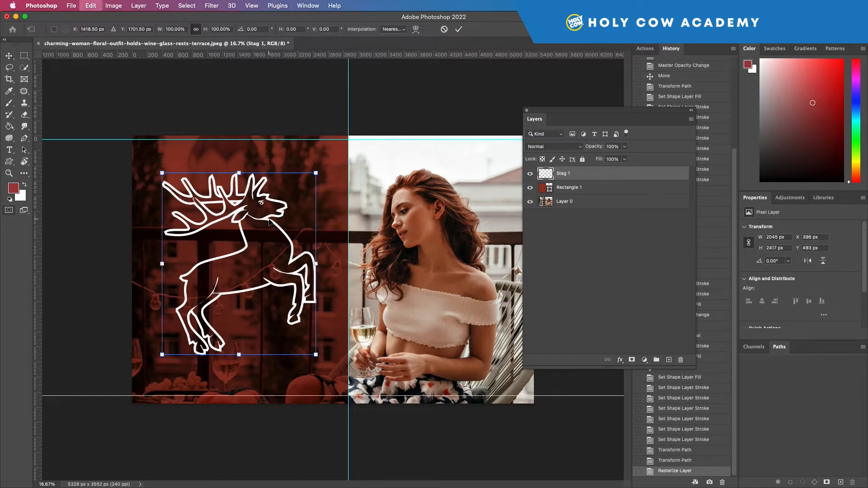
left_click_drag(316, 173, 224, 254)
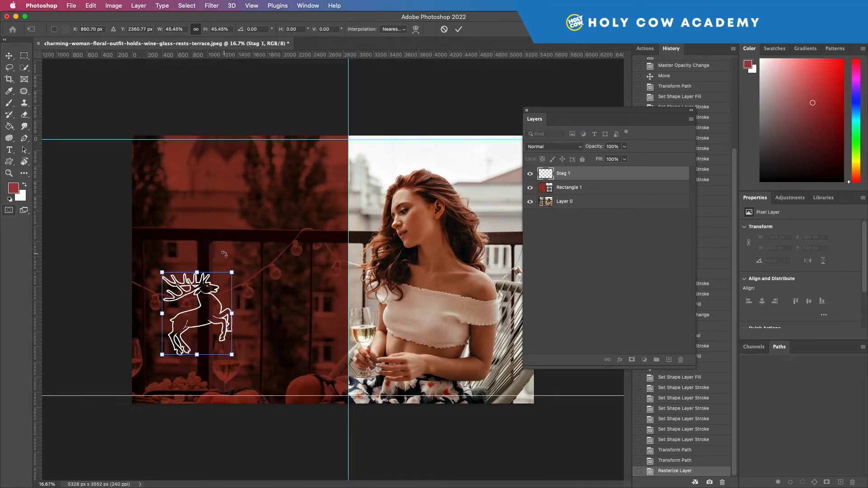
left_click_drag(197, 294, 246, 249)
key("Return")
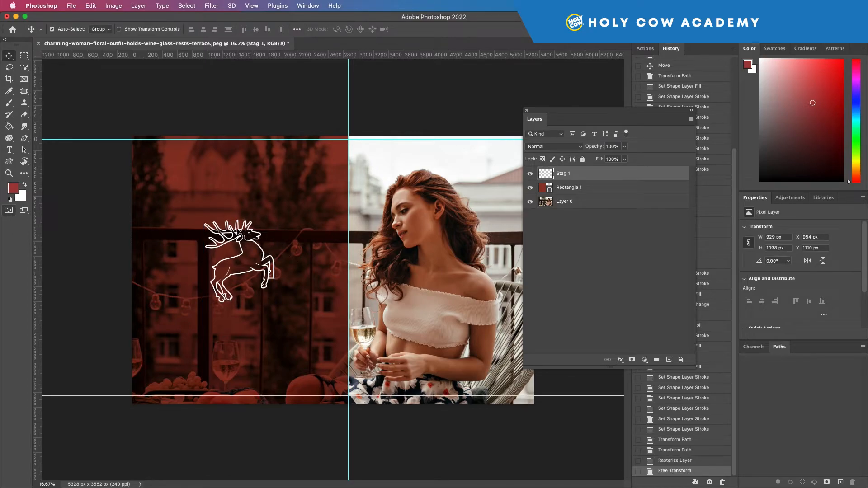
left_click(579, 147)
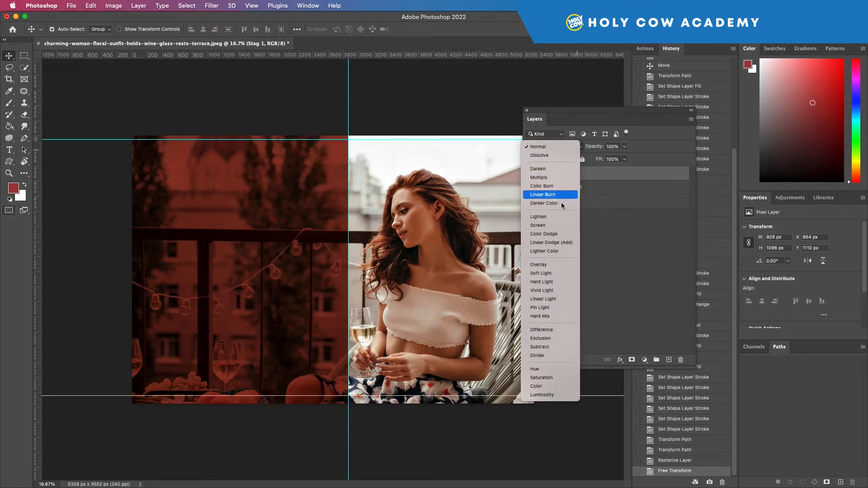
left_click(557, 279)
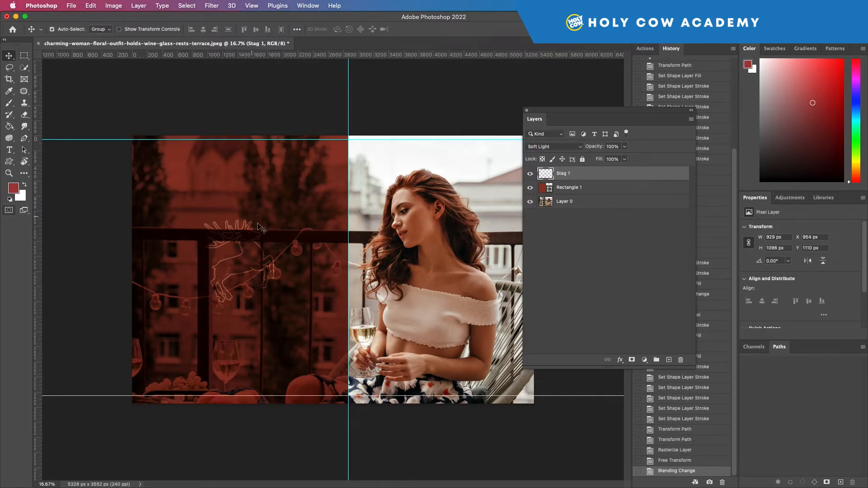
Step: Lock the Rectangle 1 and Layer 0 layers, undoing the accidental move of the photo
mouse_move(249, 227)
left_mouse_down()
mouse_move(242, 191)
mouse_move(249, 227)
mouse_move(252, 220)
left_mouse_up()
left_click(582, 159)
key("ctrl+z")
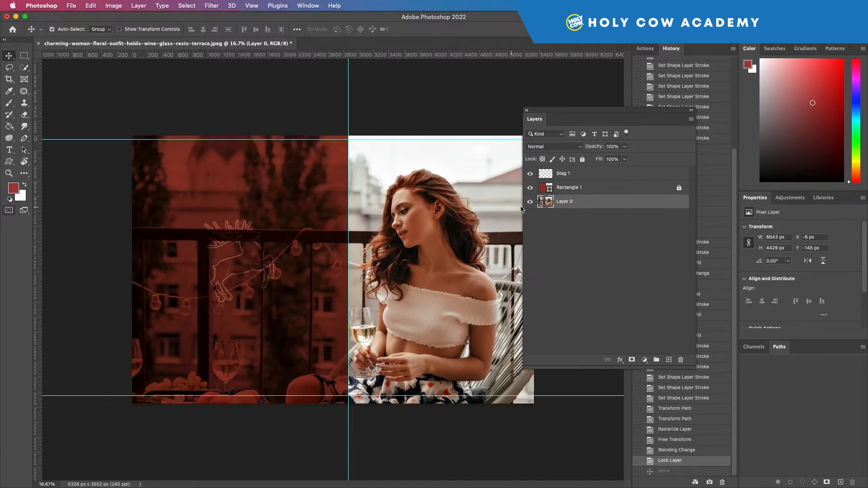
left_click(582, 159)
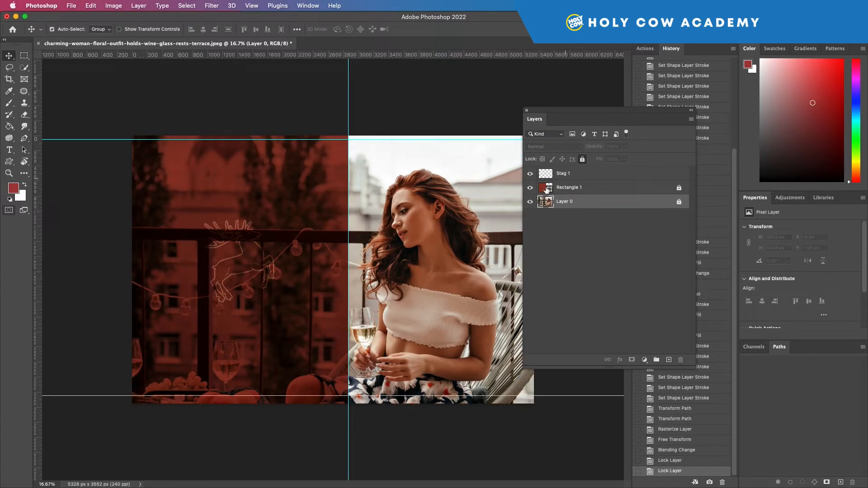
Step: Move the stag above the balcony railing and scale it down to about 784 by 955 px
left_click(249, 231)
left_click(246, 229)
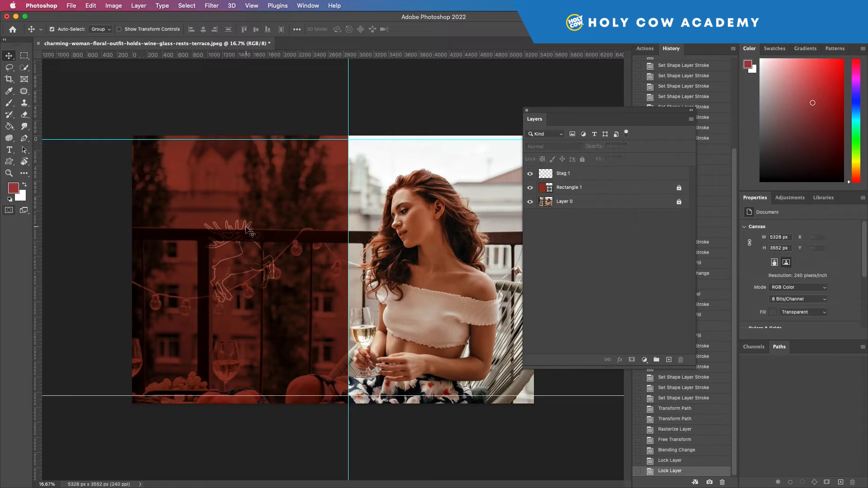
left_click(247, 228)
left_click_drag(244, 227, 243, 184)
left_click(276, 217)
key("super+t")
left_click_drag(278, 221, 231, 181)
key("Return")
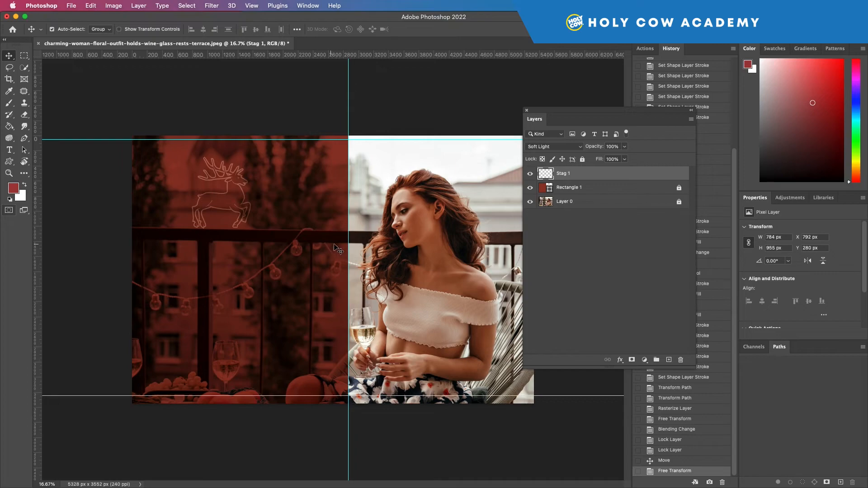
Step: Revert the document history to the last Transform Path state, before the stag was rasterized
left_click_drag(627, 116, 524, 90)
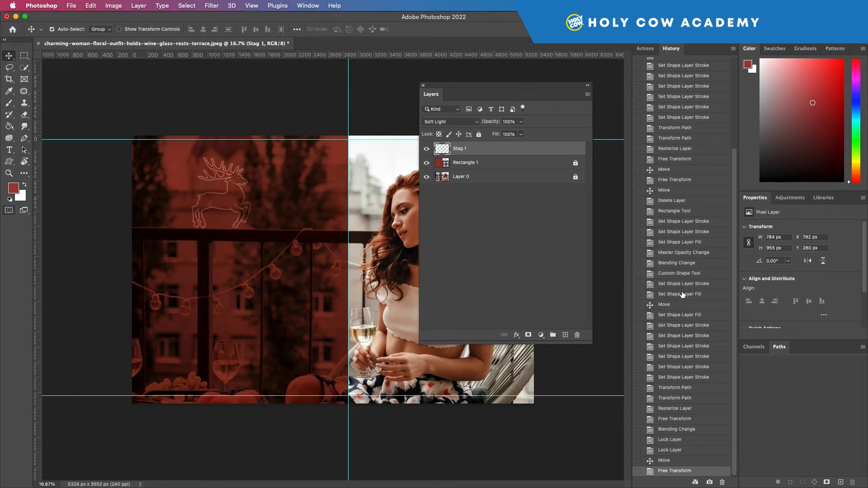
left_click(674, 450)
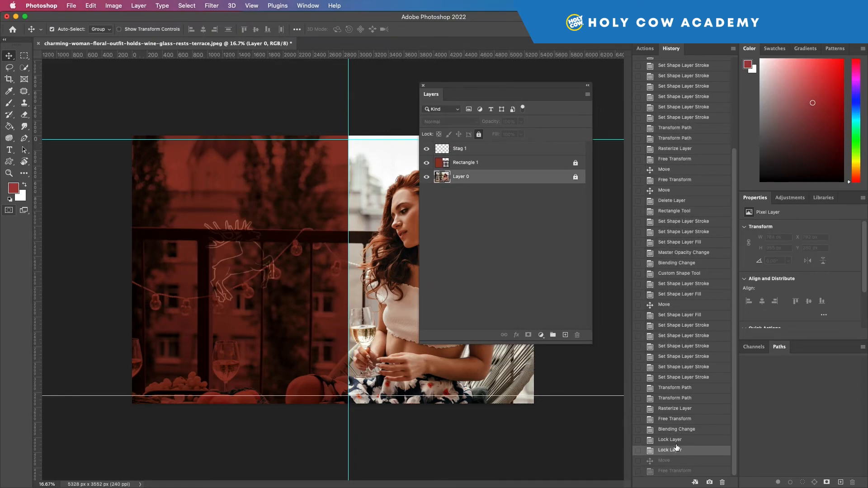
left_click(676, 419)
left_click(675, 398)
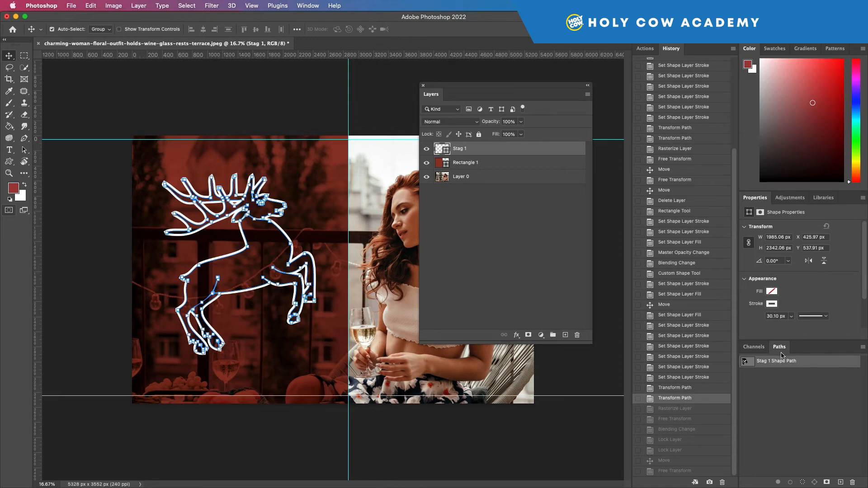
Step: Remove the stag shape's stroke and fill the shape with white, trying dark red as the fill in between
left_click(771, 292)
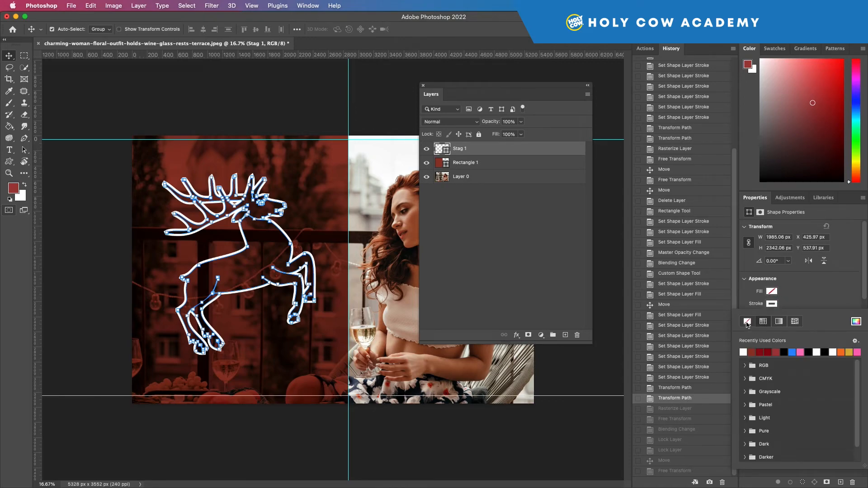
left_click(747, 321)
left_click(771, 291)
left_click(745, 339)
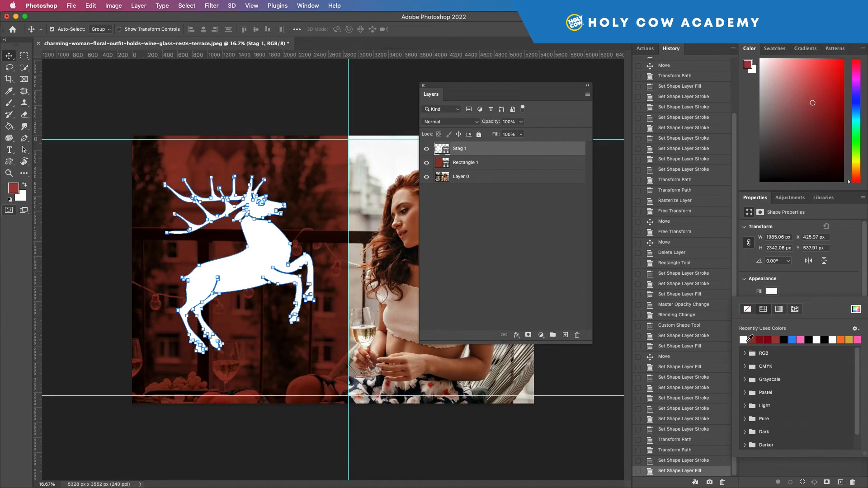
left_click(752, 340)
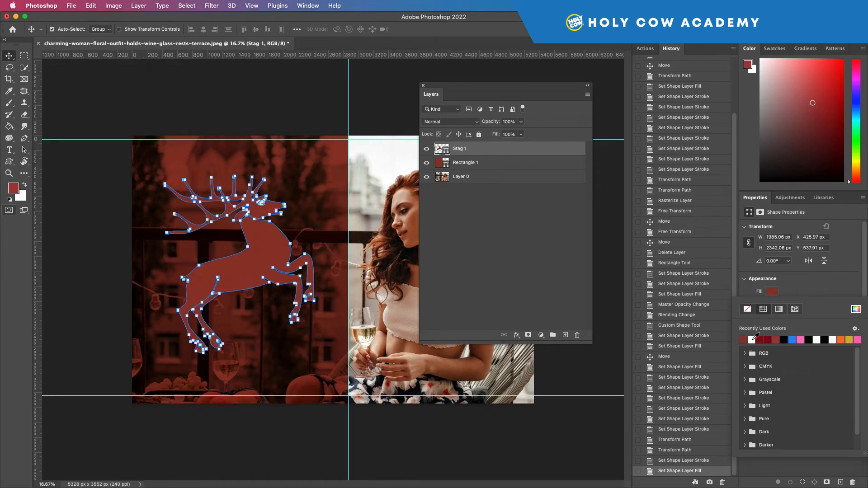
left_click(750, 340)
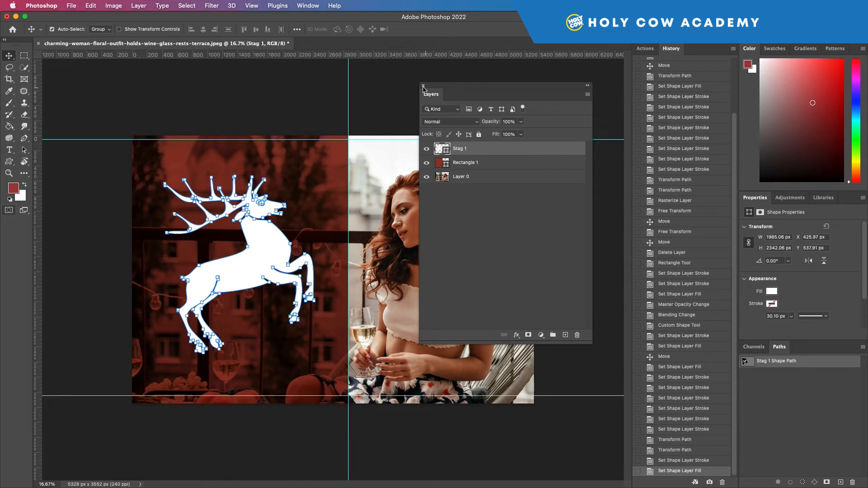
left_click_drag(452, 96, 575, 112)
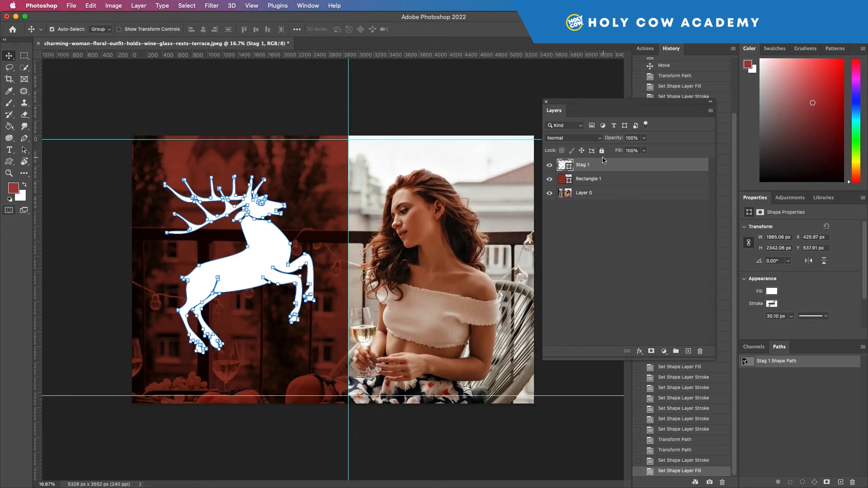
left_click(503, 108)
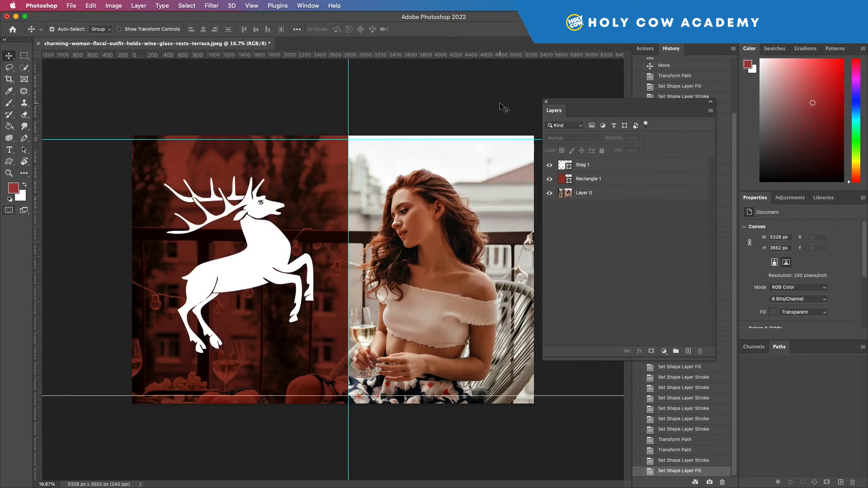
Step: Scale the white stag to about 74%, roughly 1473 by 1738 px, and centre it horizontally over the red rectangle
left_click(283, 254)
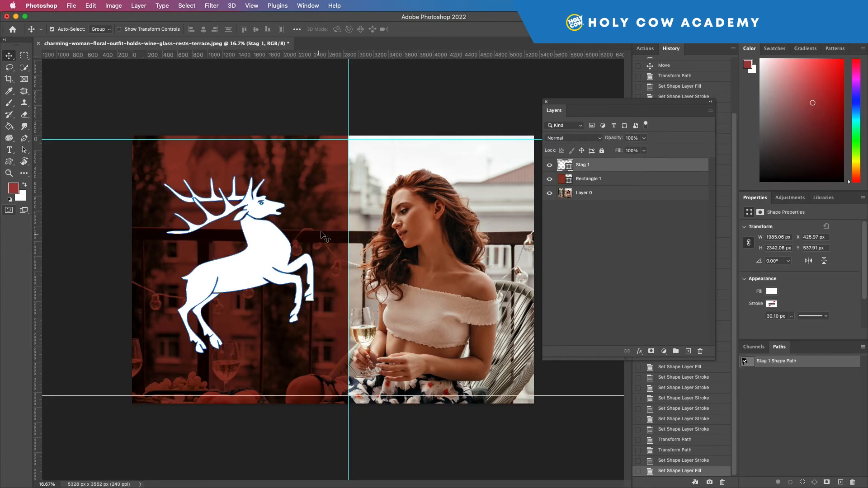
key("super+t")
left_click_drag(314, 176, 274, 221)
left_click_drag(241, 287, 260, 253)
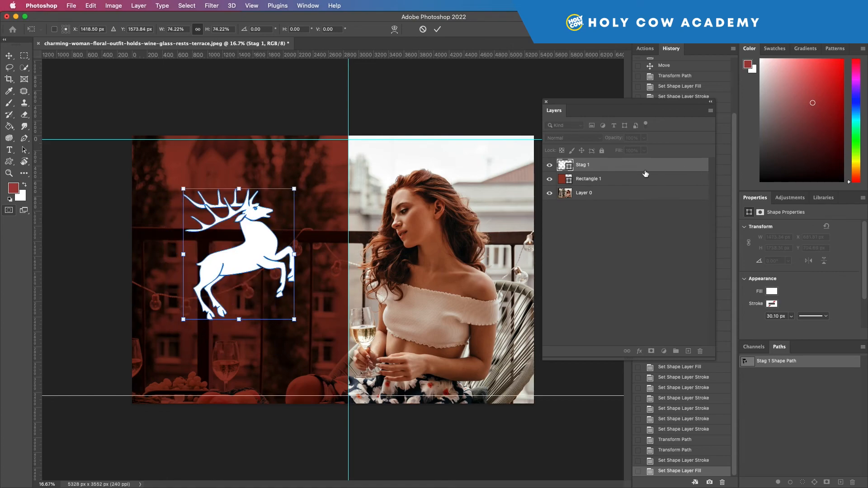
key("Return")
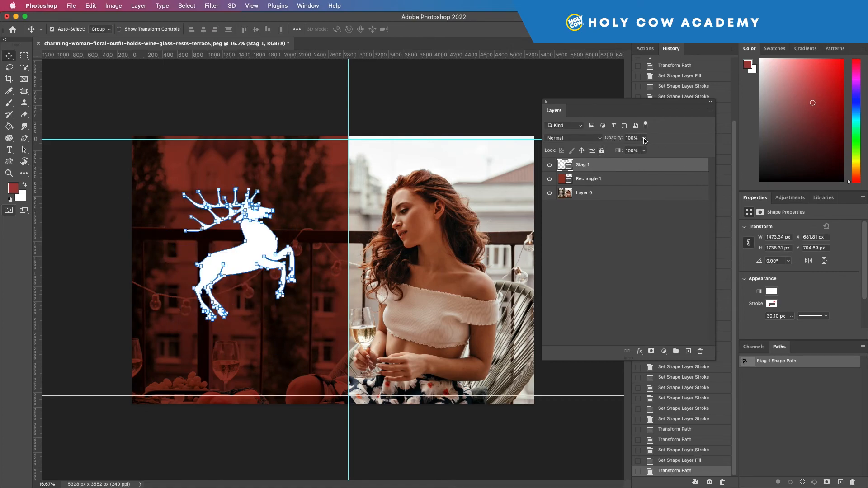
Step: Try the Soft Light blend mode on the Stag 1 shape layer and deselect it
left_click(600, 138)
left_click(576, 256)
left_click(471, 124)
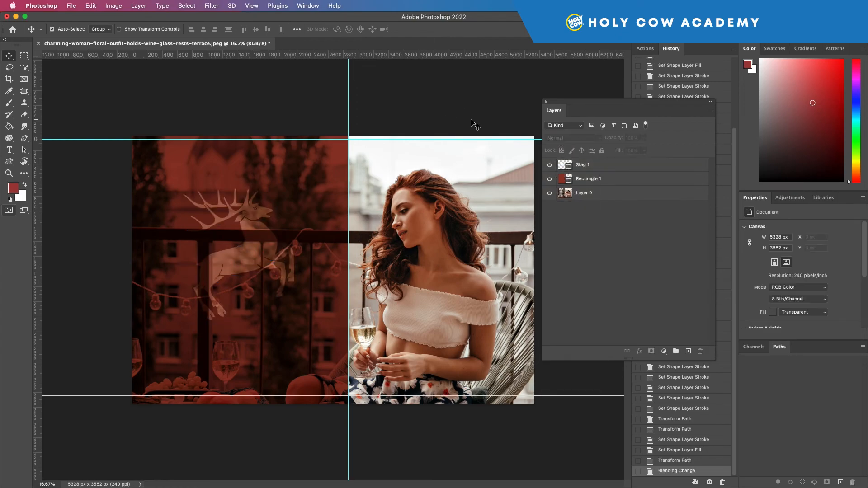
Step: Set the Stag 1 layer's blend mode to Linear Light and move the stag slightly down and left, to about X 547, Y 907 px
left_click(249, 215)
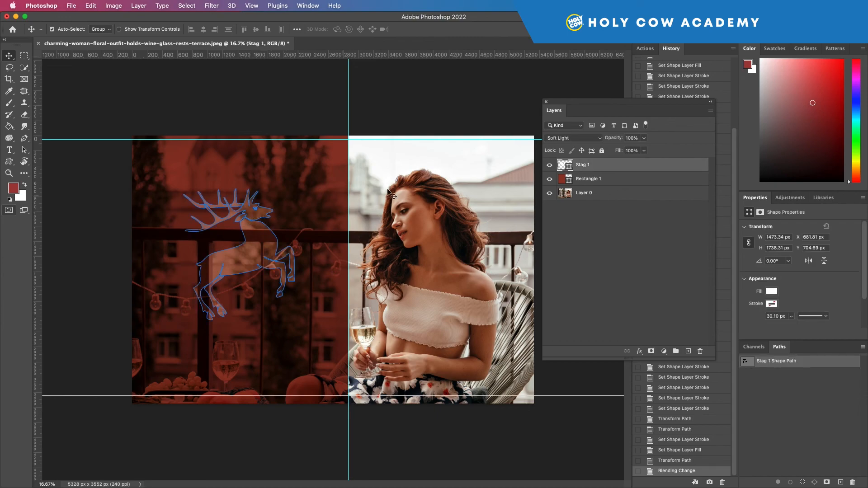
left_click(597, 138)
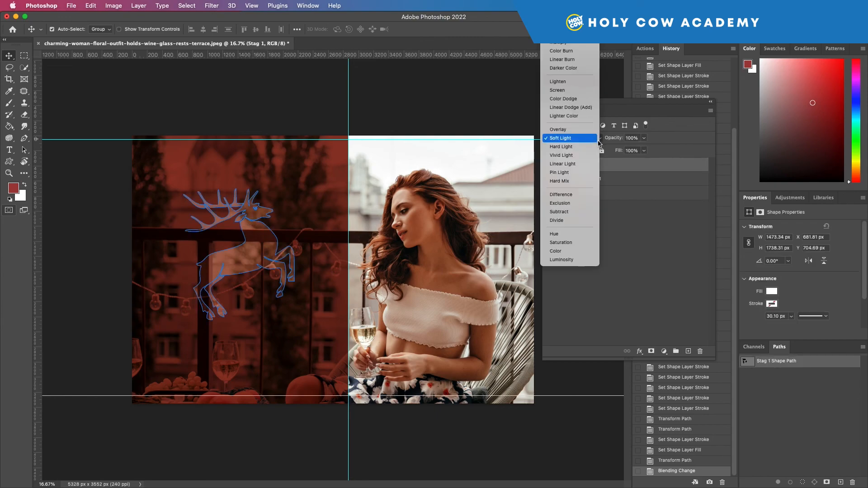
left_click(578, 164)
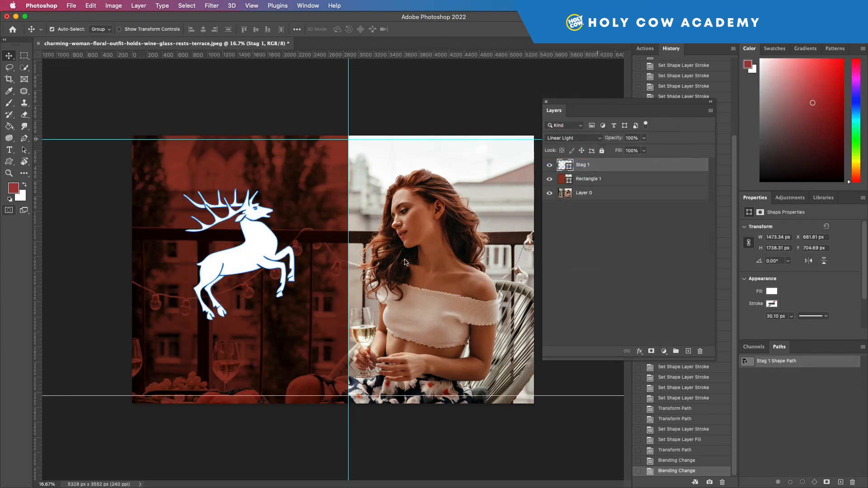
left_click_drag(270, 260, 260, 276)
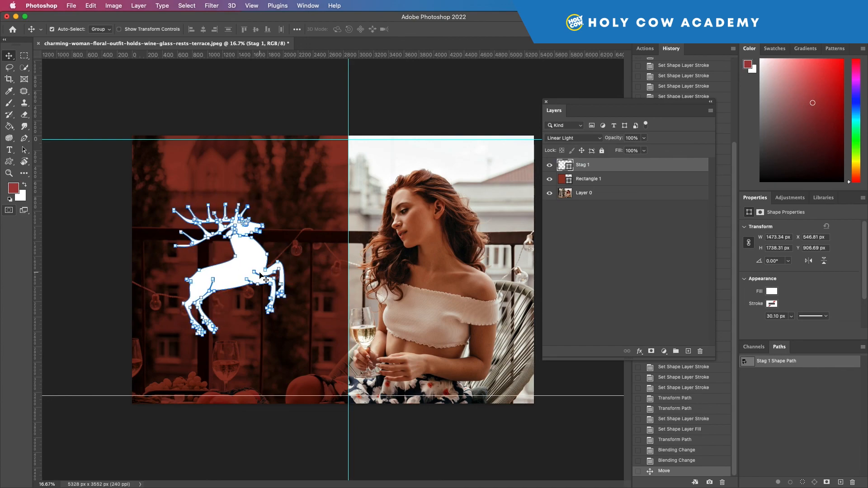
left_click(326, 102)
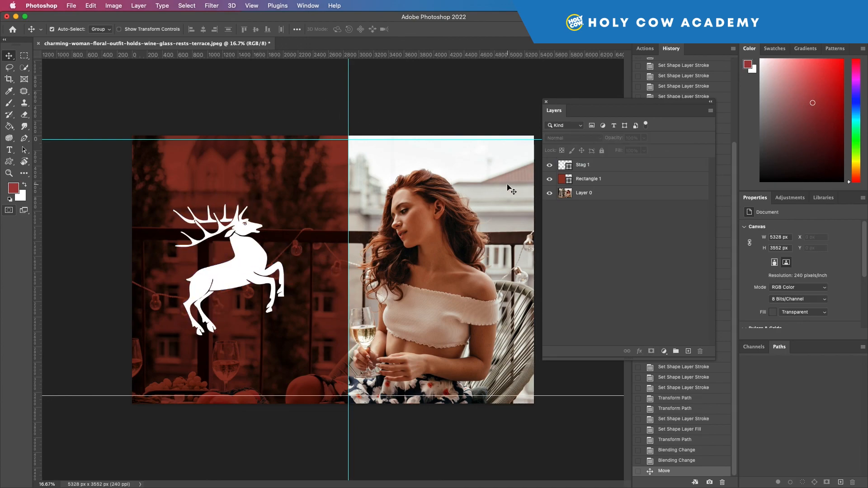